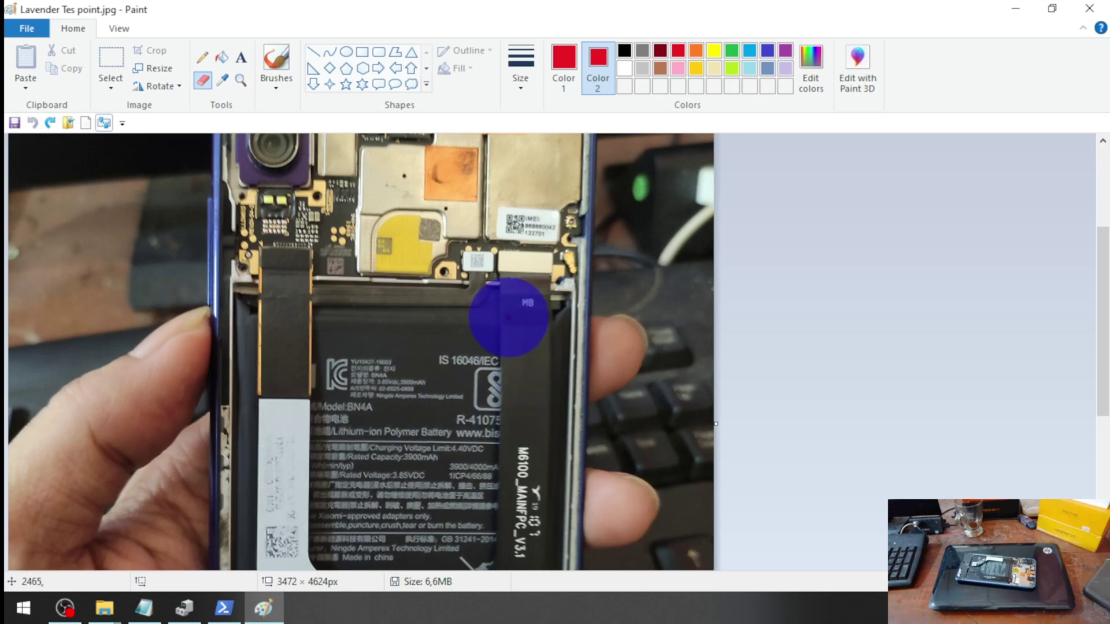
Step: Mark the two gold test points beside the yellow-taped shield with red strokes on the phone board photo, and minimize the photo window
left_click(1094, 582)
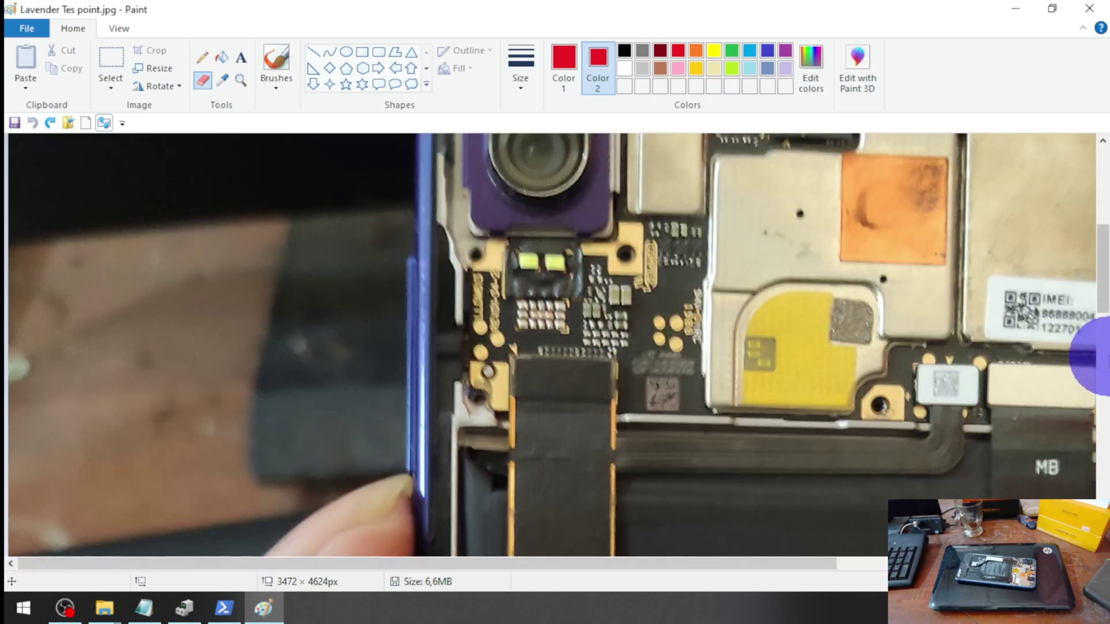
left_click_drag(443, 563, 620, 560)
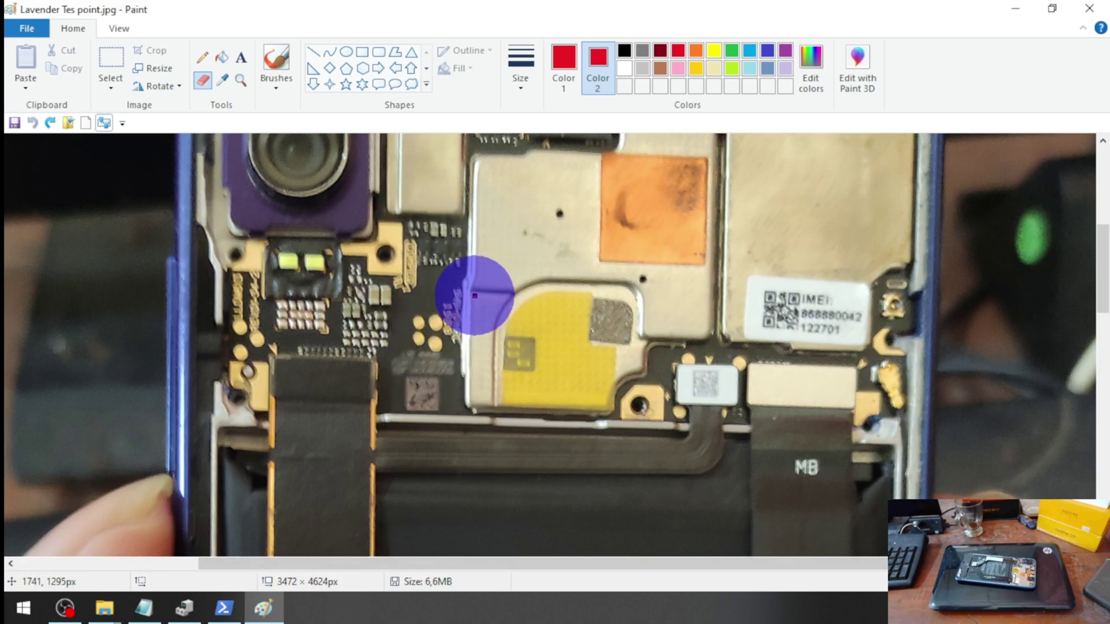
left_click_drag(458, 339, 435, 346)
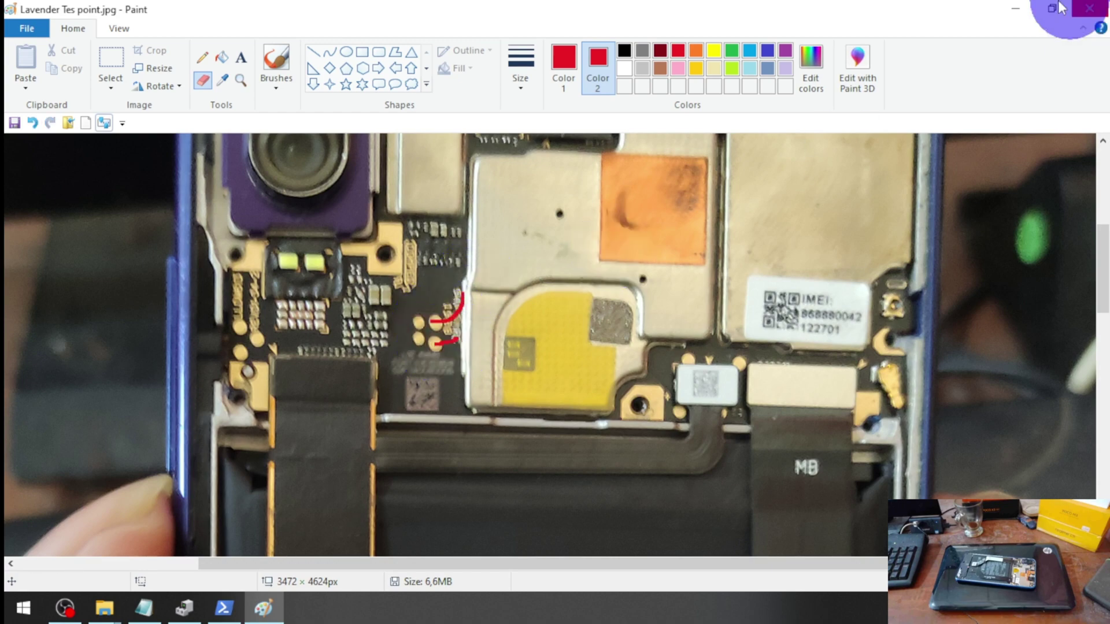
left_click(1016, 8)
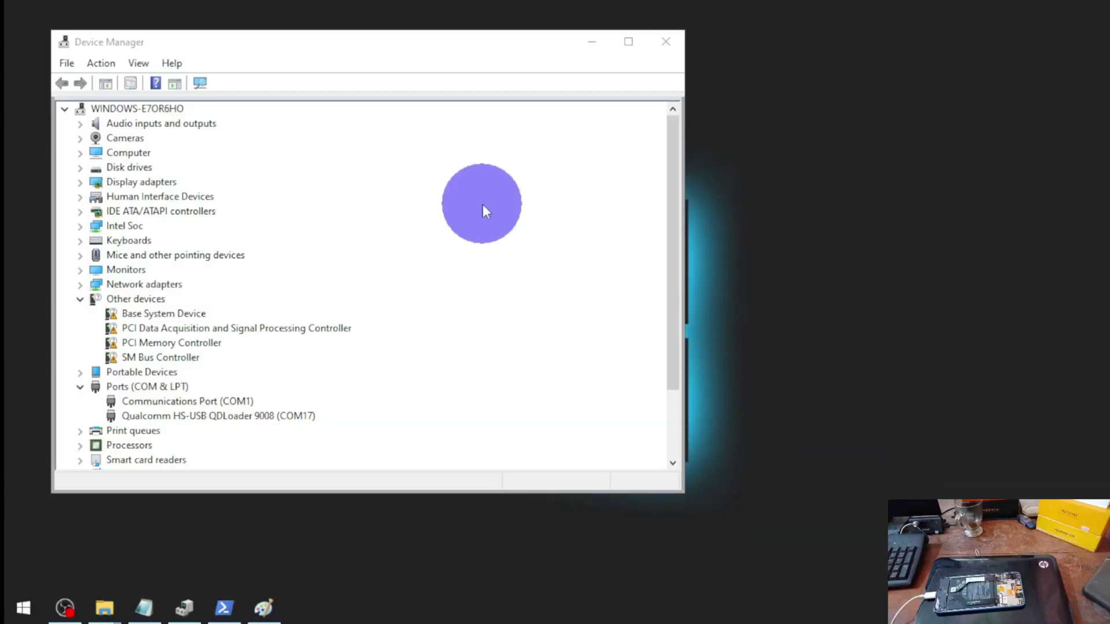
Step: In Device Manager, collapse Other devices and select the Qualcomm HS-USB QDLoader 9008 port under Ports (COM & LPT), moving the window toward the screen's centre
left_click_drag(443, 52, 470, 56)
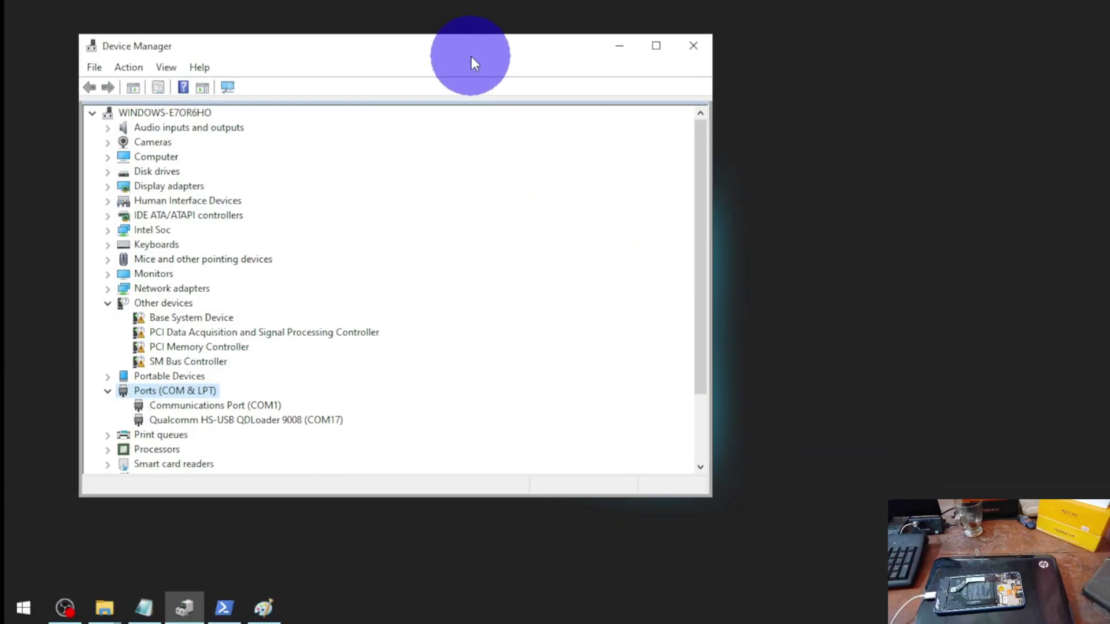
left_click_drag(218, 47, 196, 47)
left_click(86, 304)
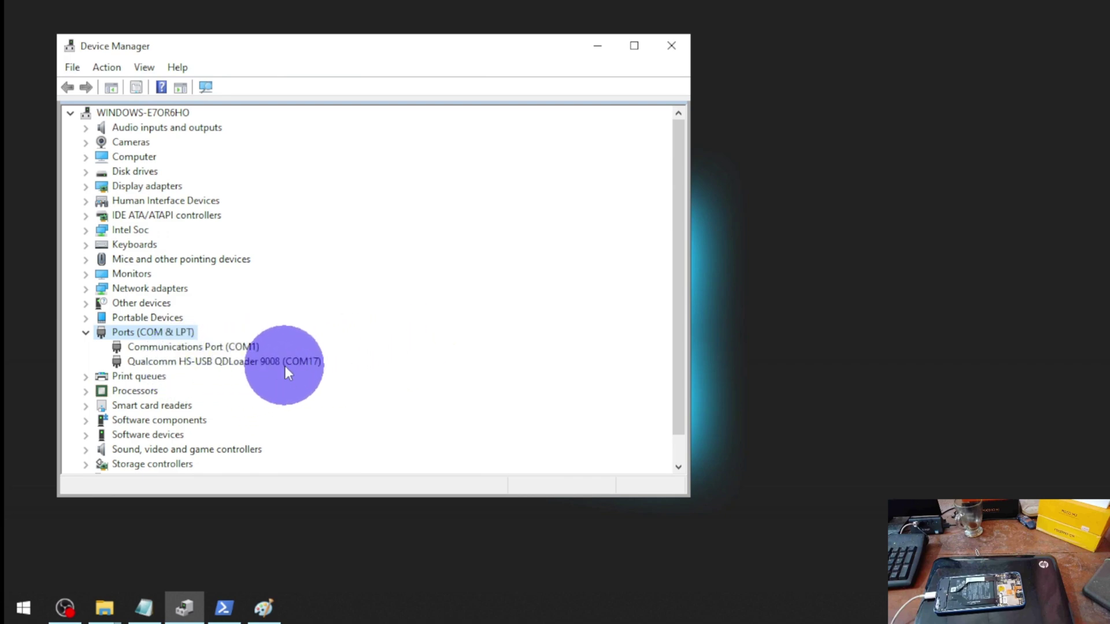
scroll(295, 381, "down", 1)
left_click(296, 330)
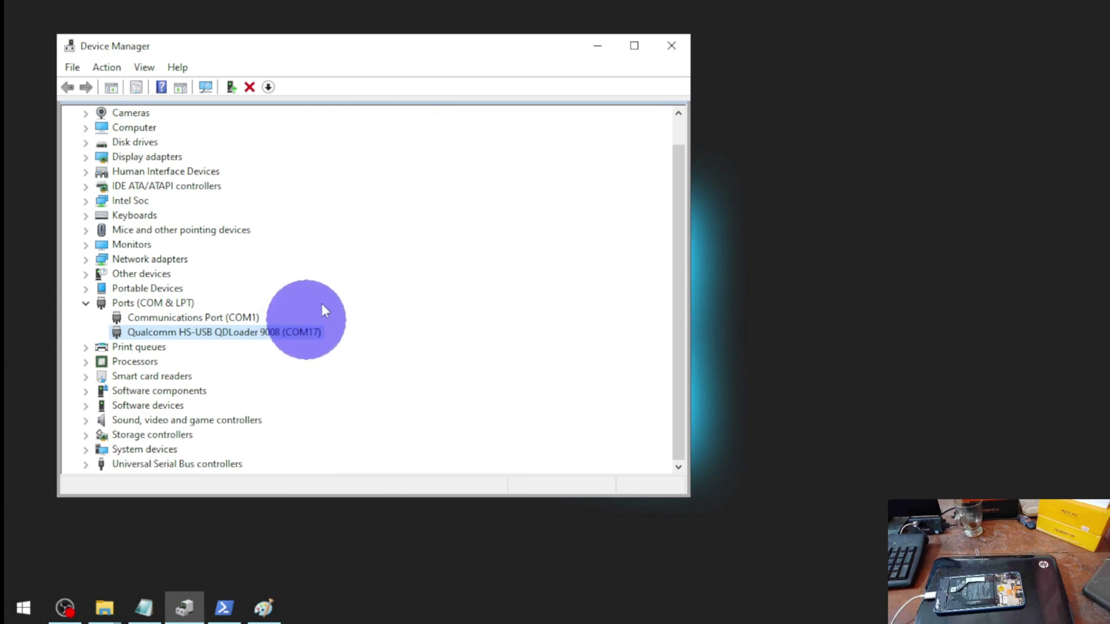
left_click_drag(435, 54, 631, 68)
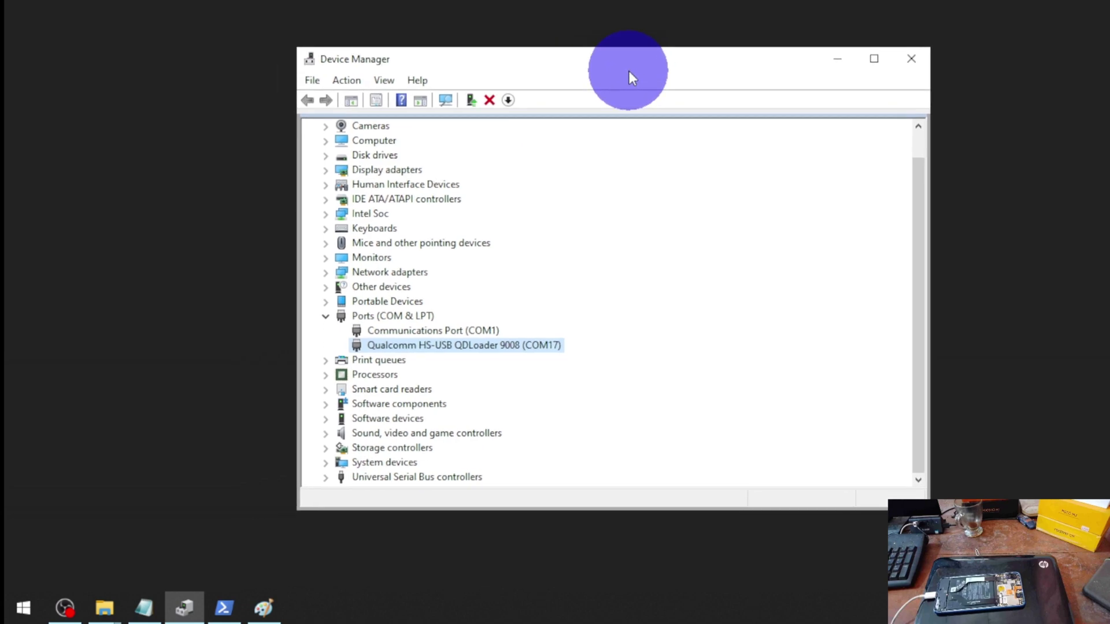
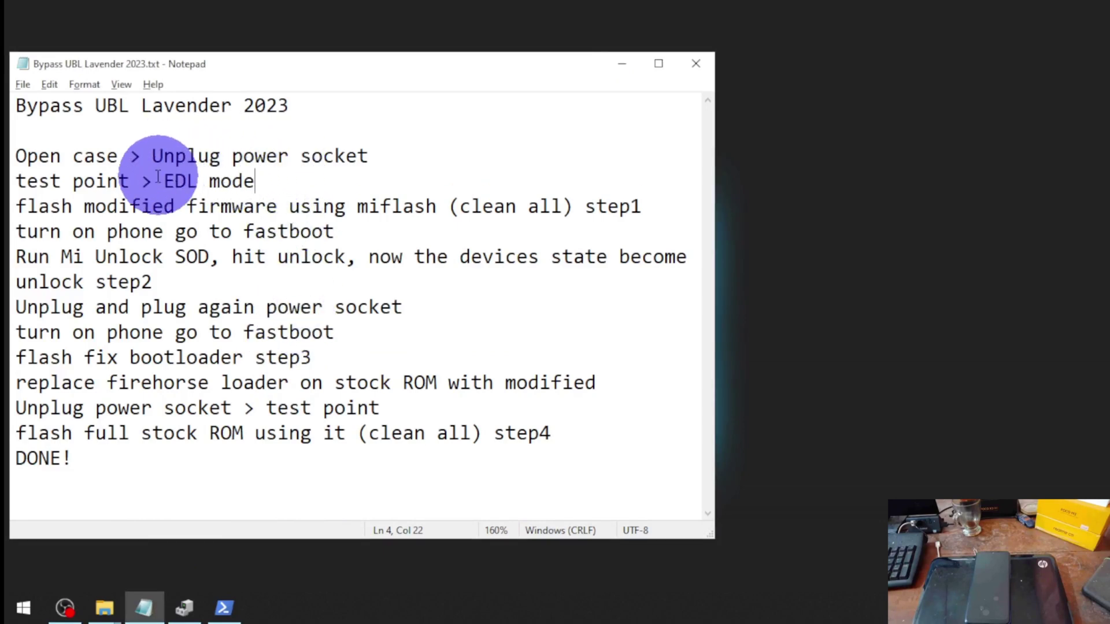
Step: Review the EDL mode line and the step1 line on flashing modified firmware with miflash (clean all) in the Bypass UBL Lavender 2023 notes
left_click_drag(156, 180, 236, 178)
left_click(149, 185)
left_click(26, 200)
left_click(154, 199)
left_click(263, 200)
mouse_move(104, 608)
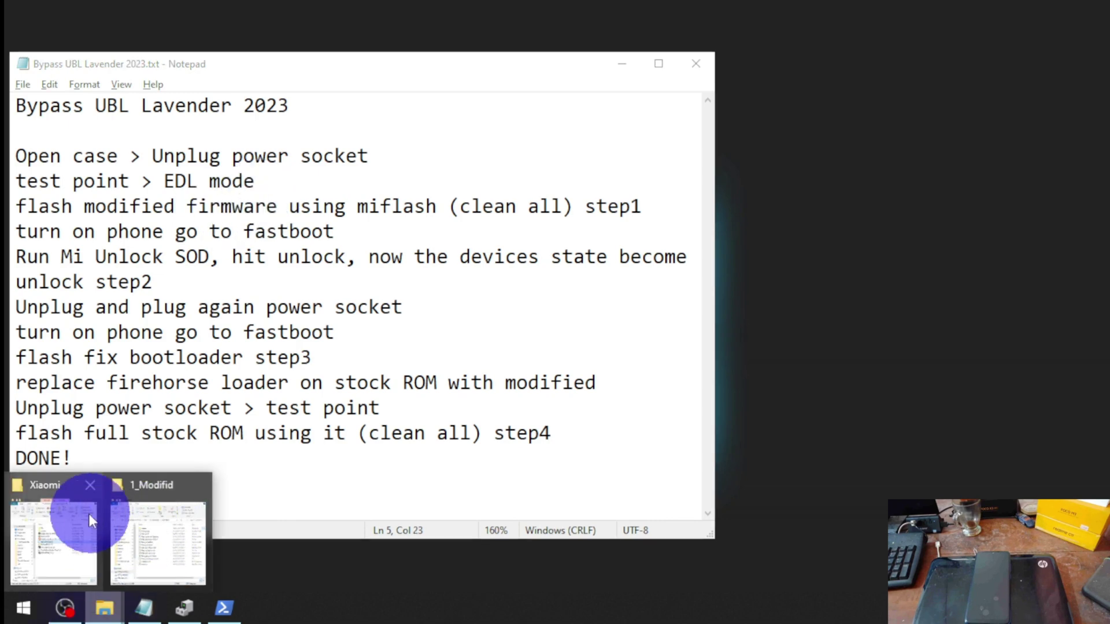
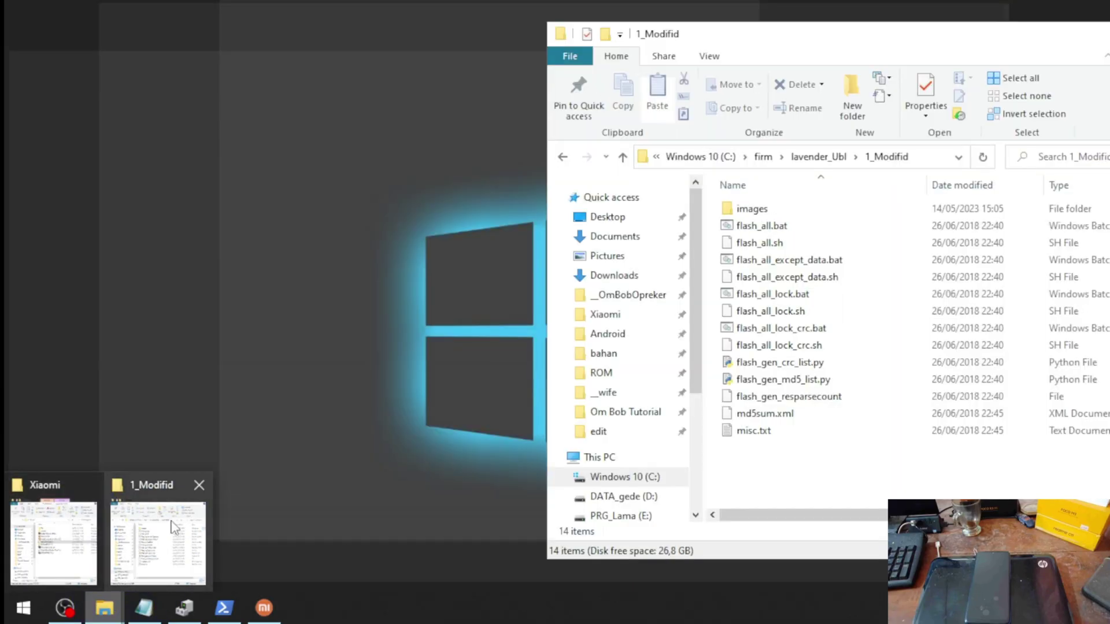
Step: In File Explorer, return to the lavender v2 folder, open Step1 EDL modified firmware and follow its "1 - Shortcut" to the 1_Modifid folder
left_click(167, 528)
left_click(566, 154)
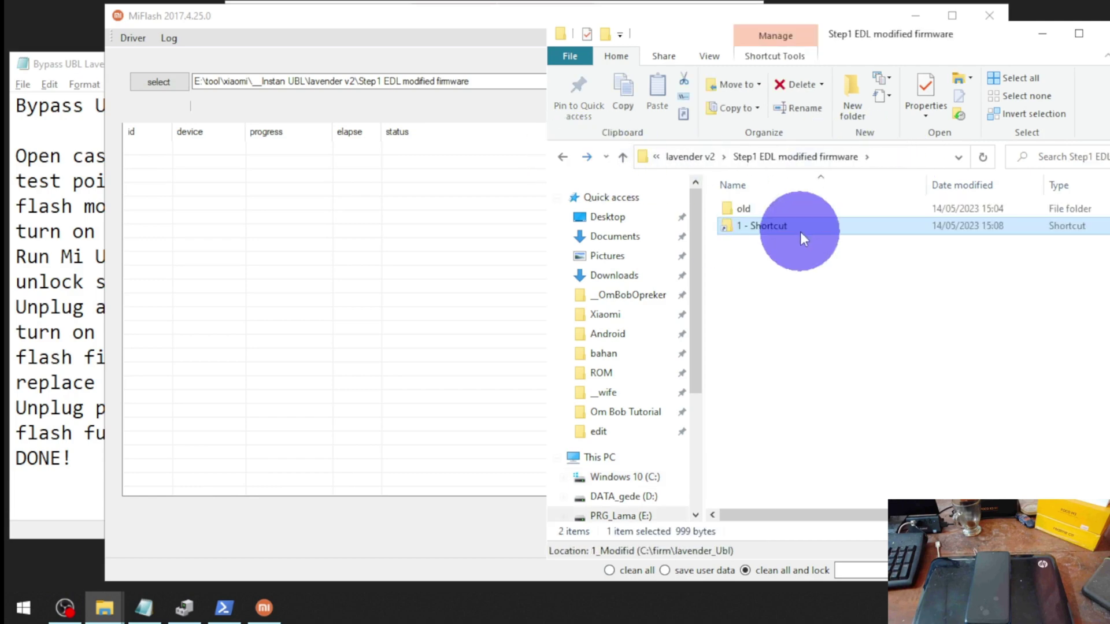
left_click(691, 157)
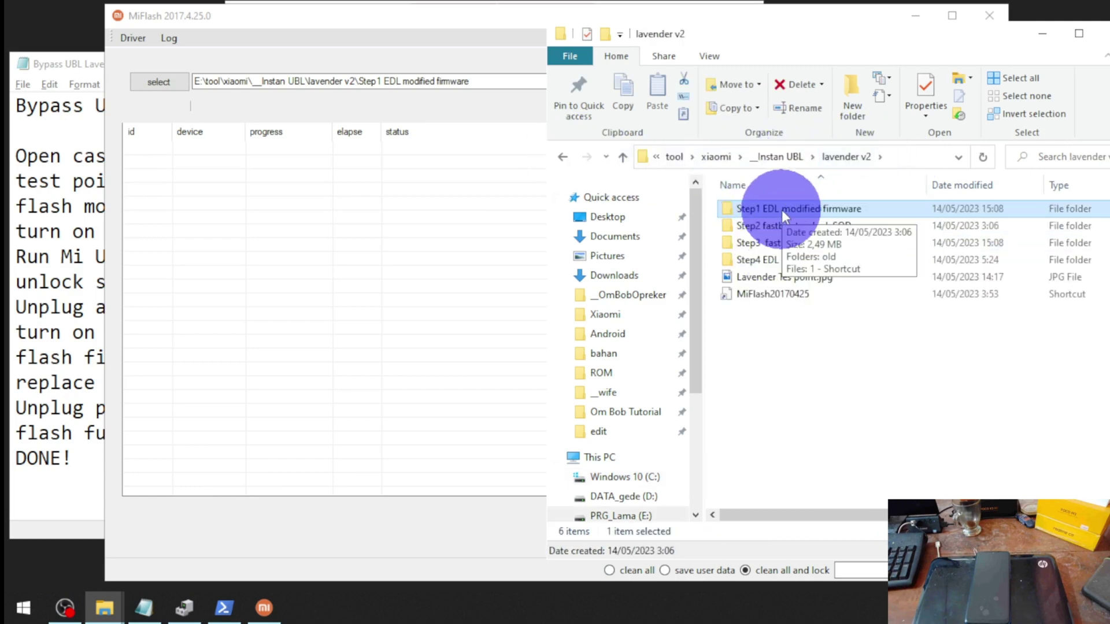
double_click(781, 211)
left_click(782, 227)
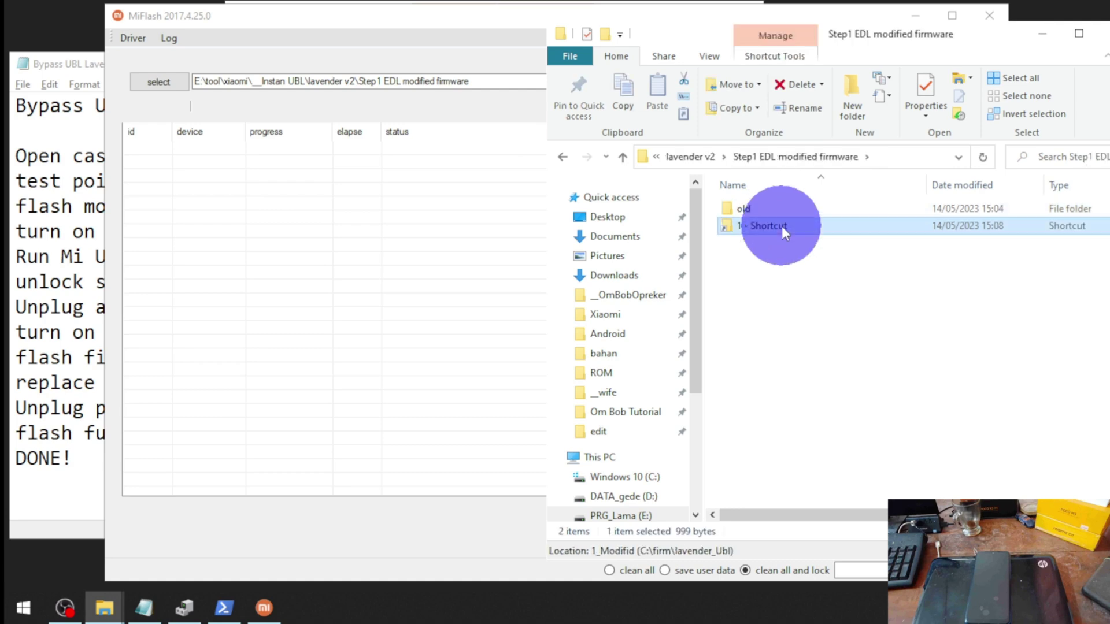
double_click(782, 227)
Step: Copy the modified firmware folder's full path, C:\firm\lavender_Ubl\1_Modifid
left_click(908, 158)
right_click(883, 154)
left_click(910, 204)
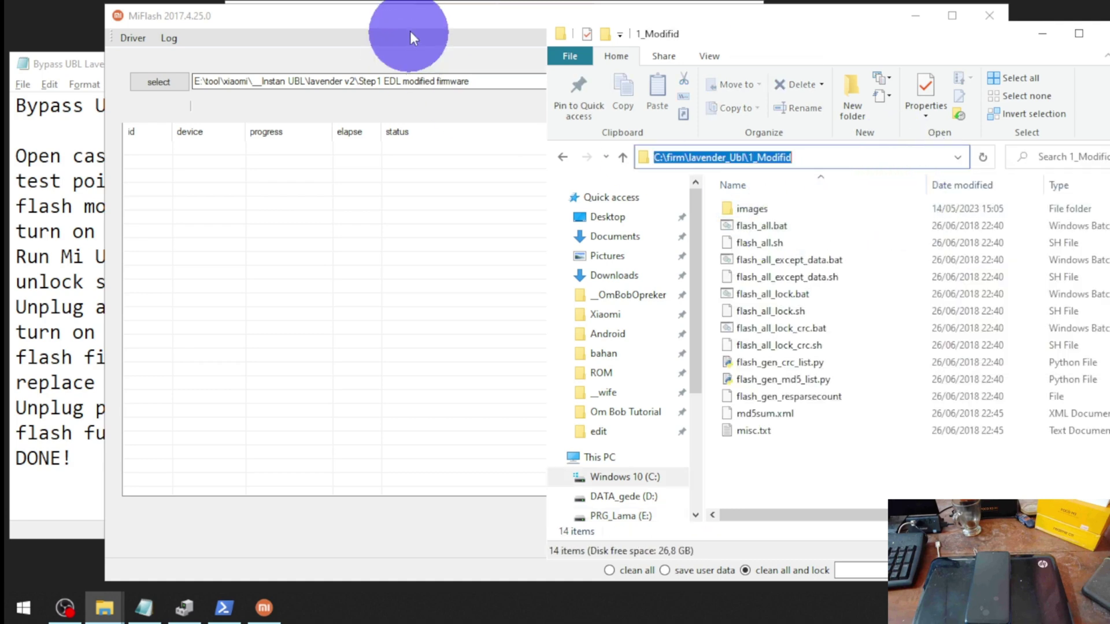
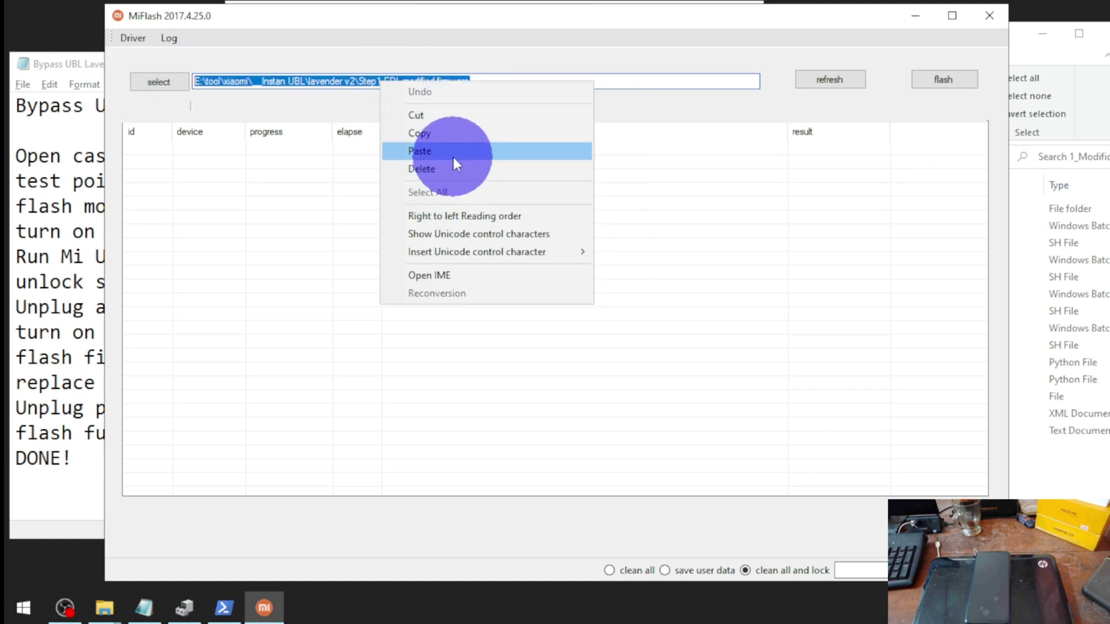
Step: Replace the selected firmware path in MiFlash with the copied folder path C:\firm\lavender_Ubl\1_Modifid
left_click(454, 157)
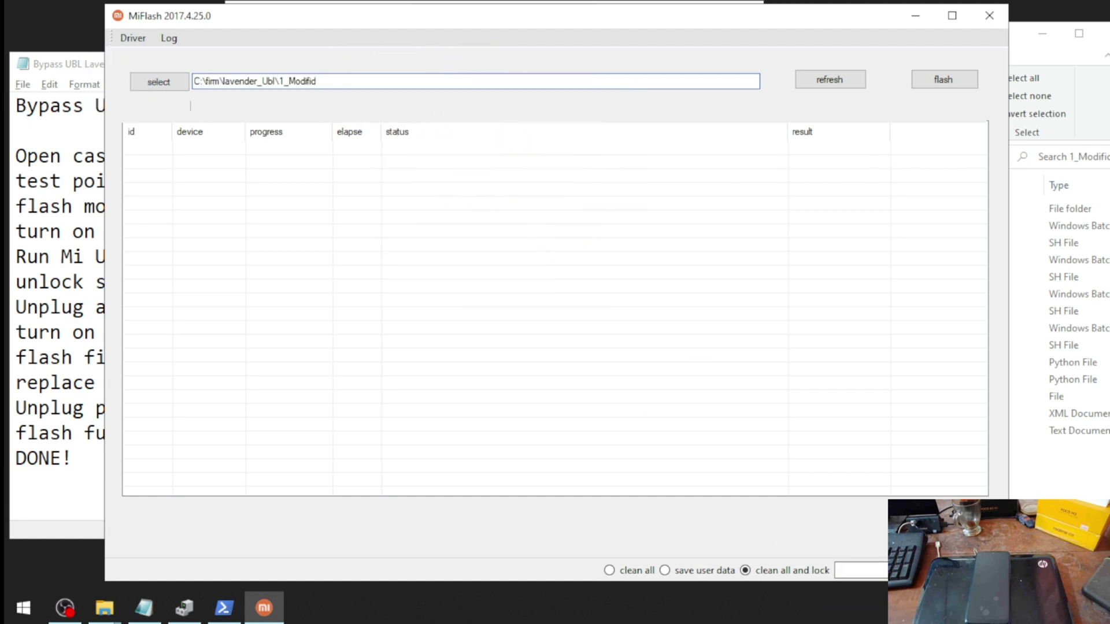
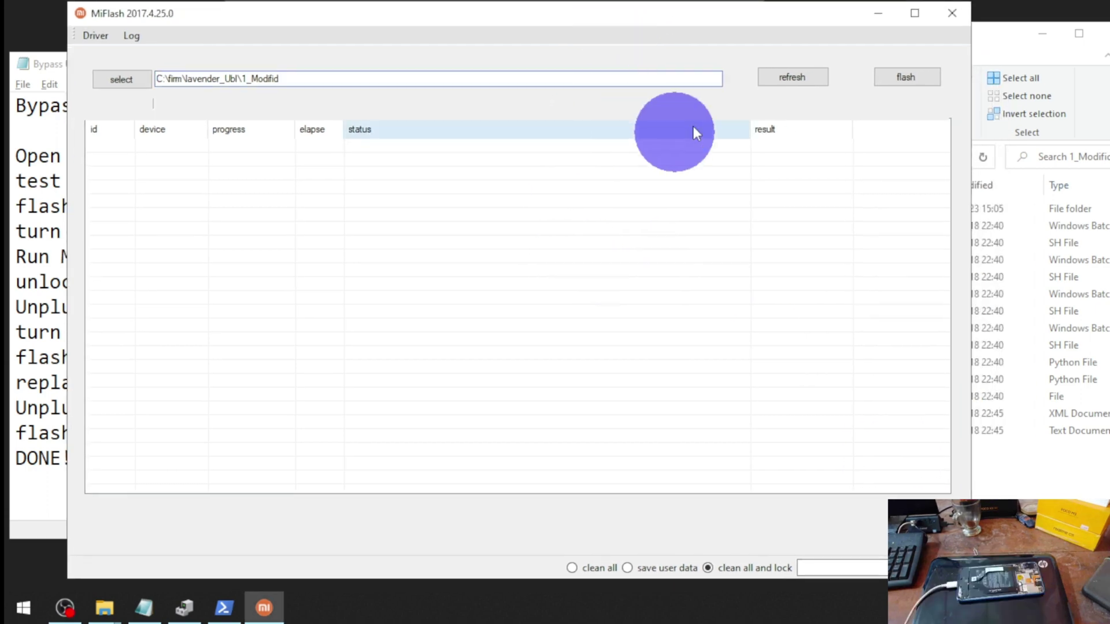
Step: Refresh the MiFlash device list and check the detected phone against the Qualcomm HS-USB QDLoader 9008 port in Device Manager
left_click(805, 76)
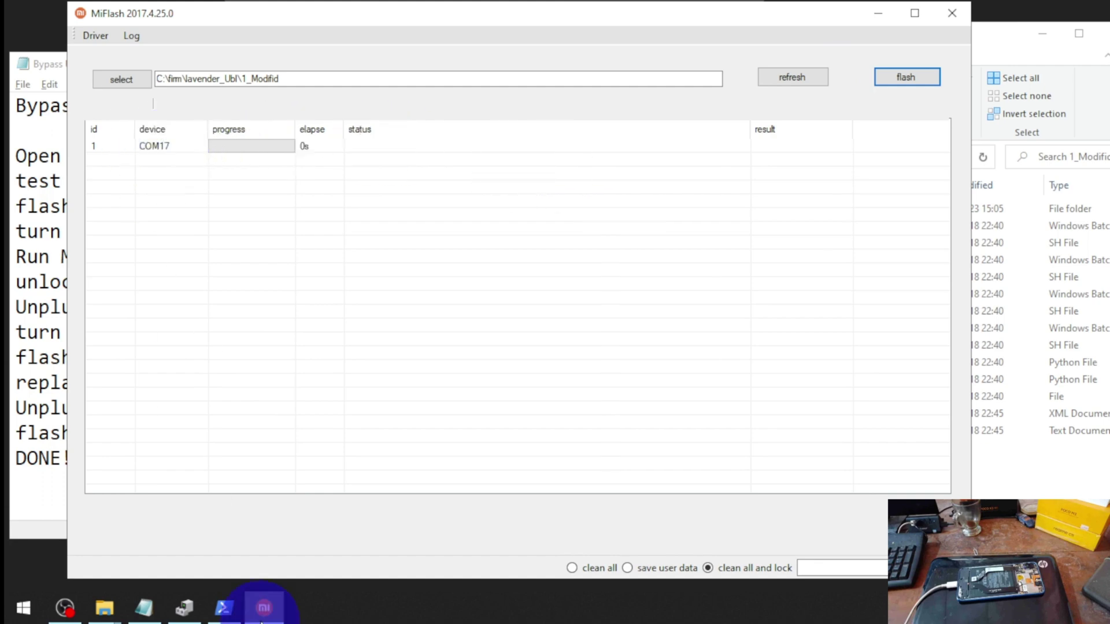
left_click(192, 615)
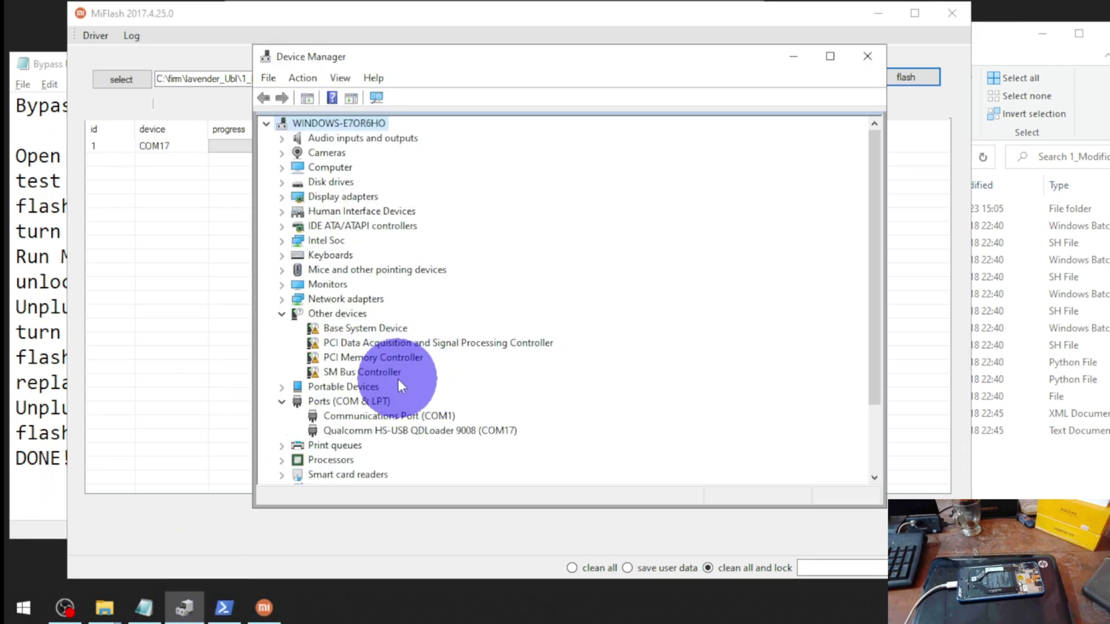
left_click(447, 433)
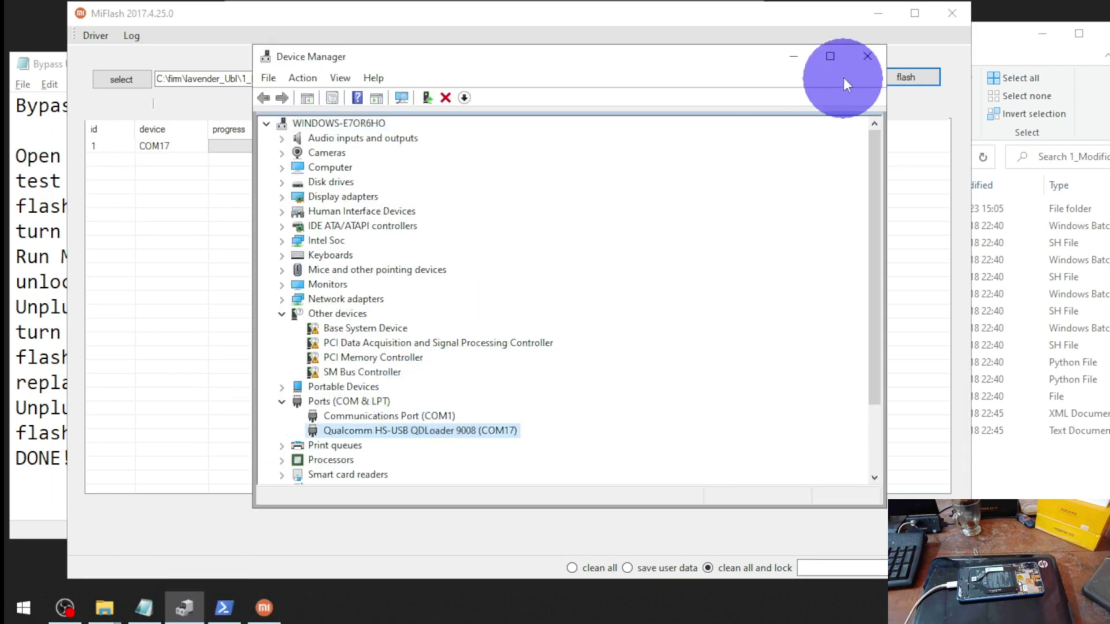
left_click(798, 57)
Step: Flash the modified firmware to the phone with the clean all option, and return to the bypass notes in Notepad
left_click(579, 564)
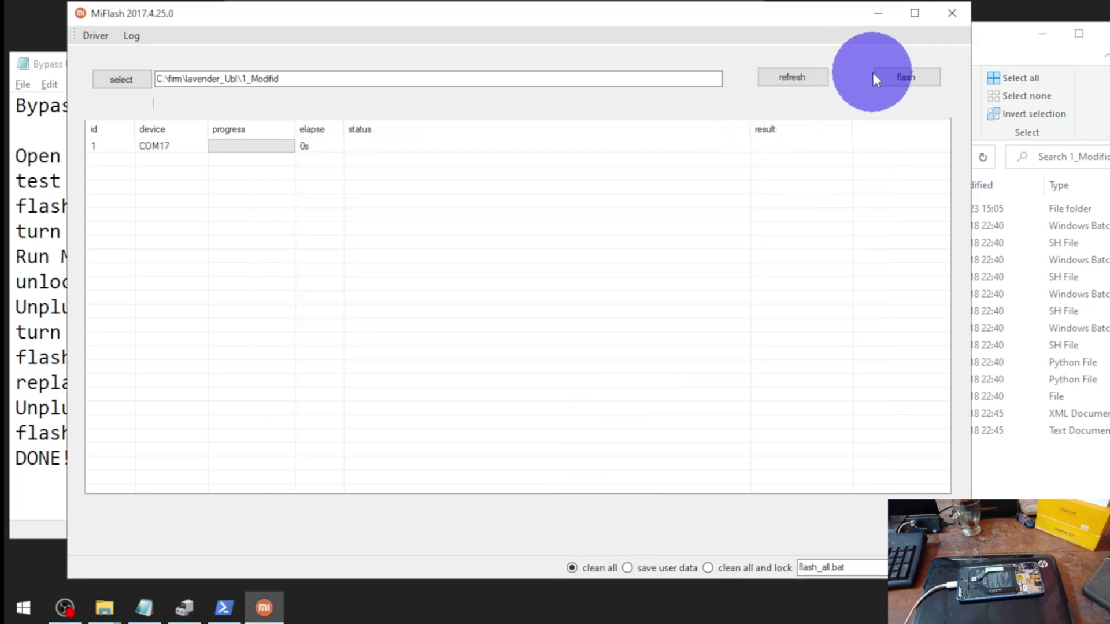
left_click(908, 77)
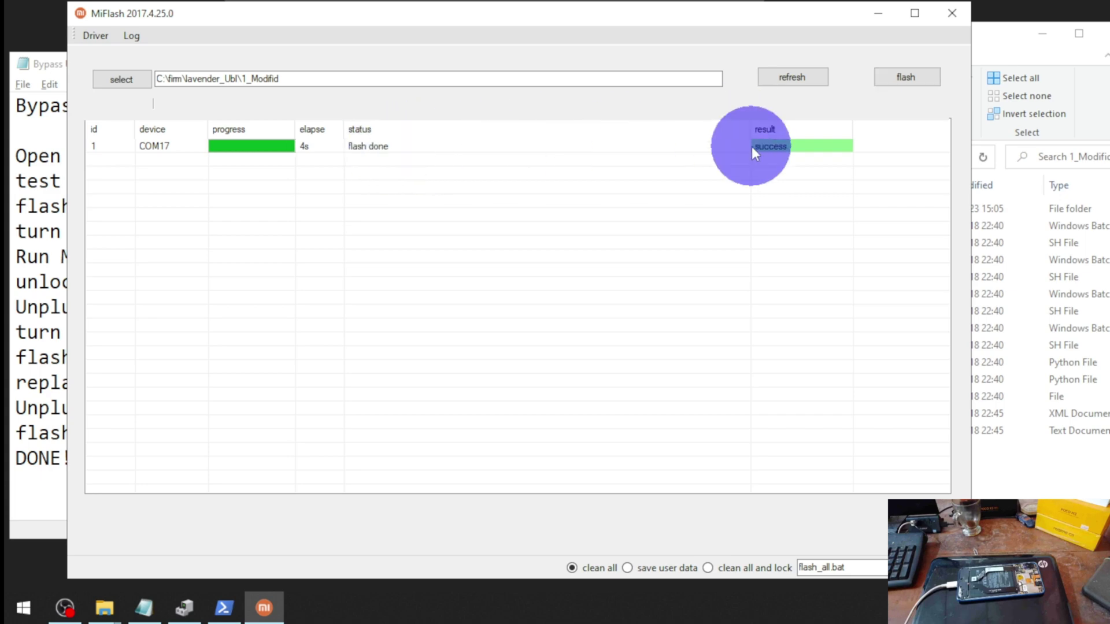
left_click(871, 16)
left_click(164, 257)
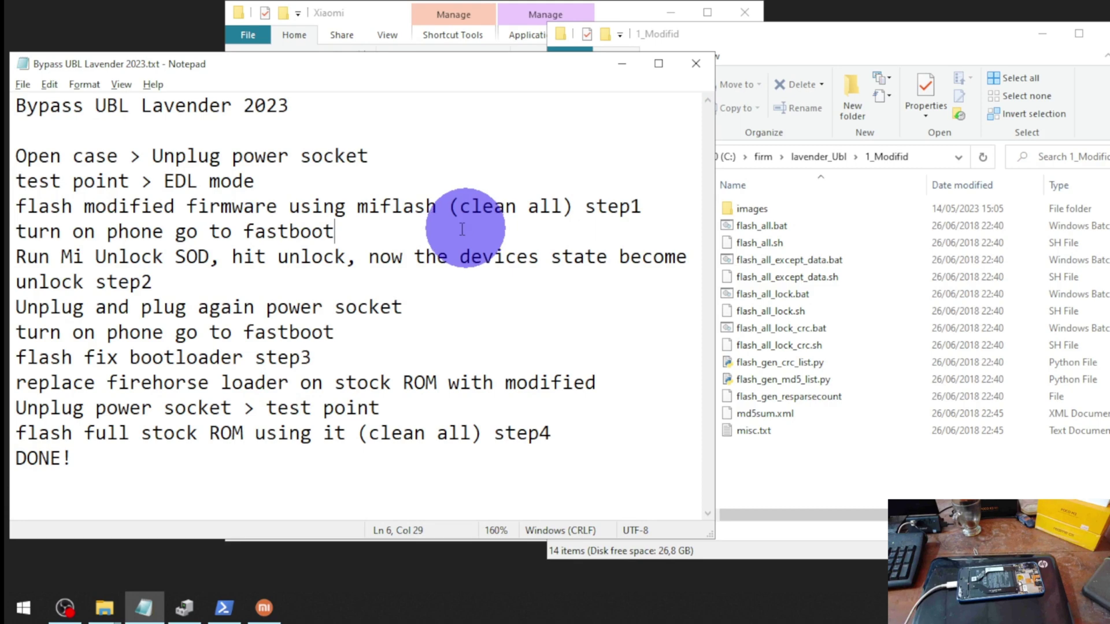
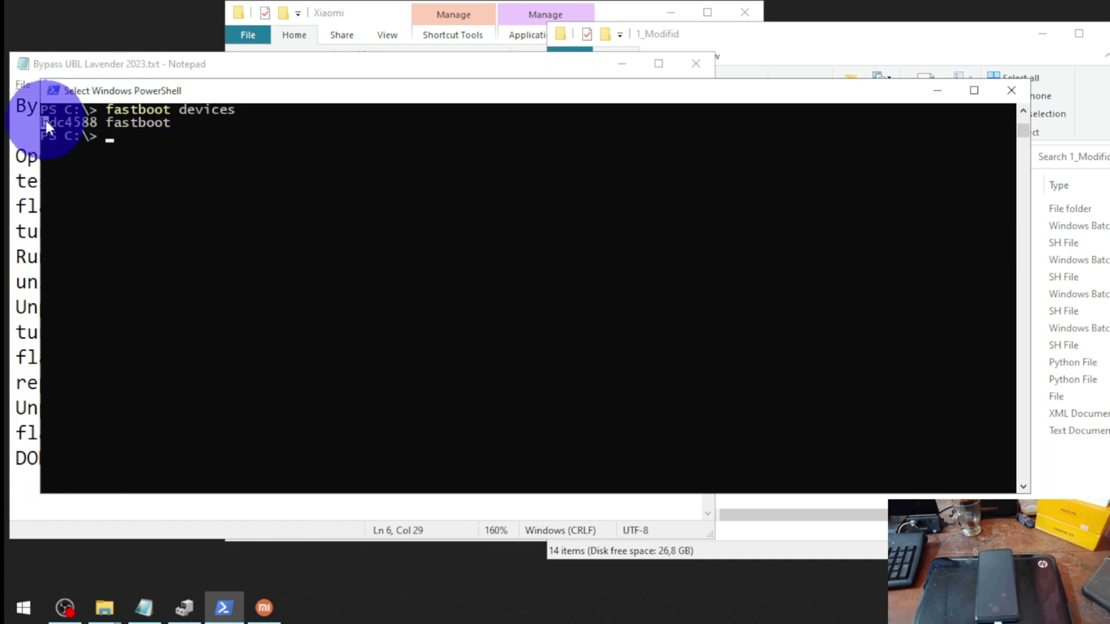
Step: Check the device entry listed by the fastboot devices command in the PowerShell output
left_click_drag(88, 126, 46, 122)
left_click(46, 122)
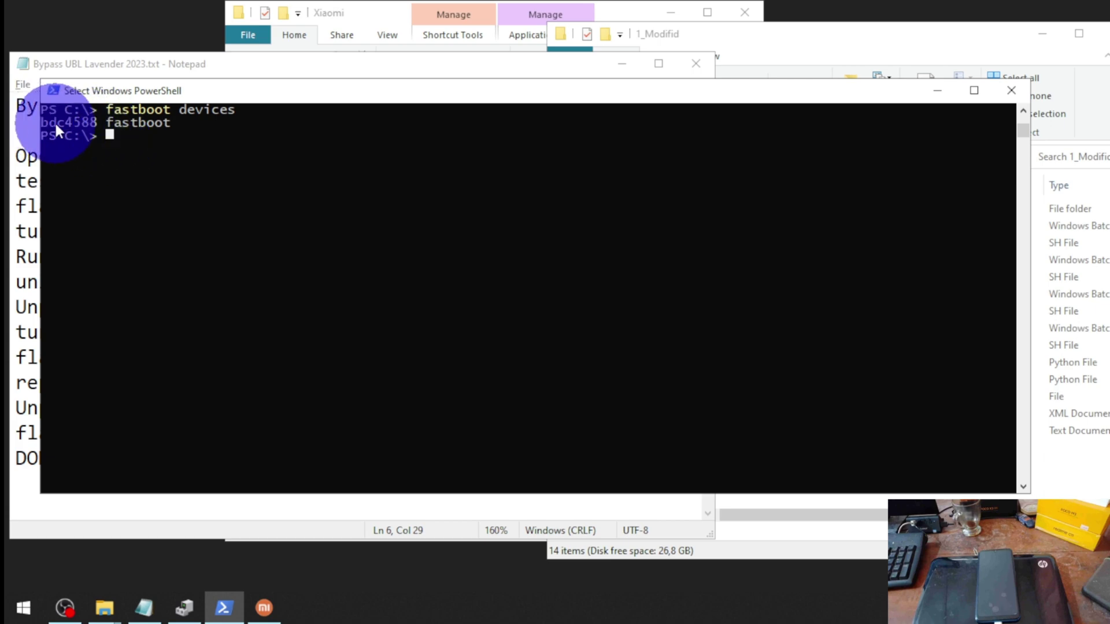
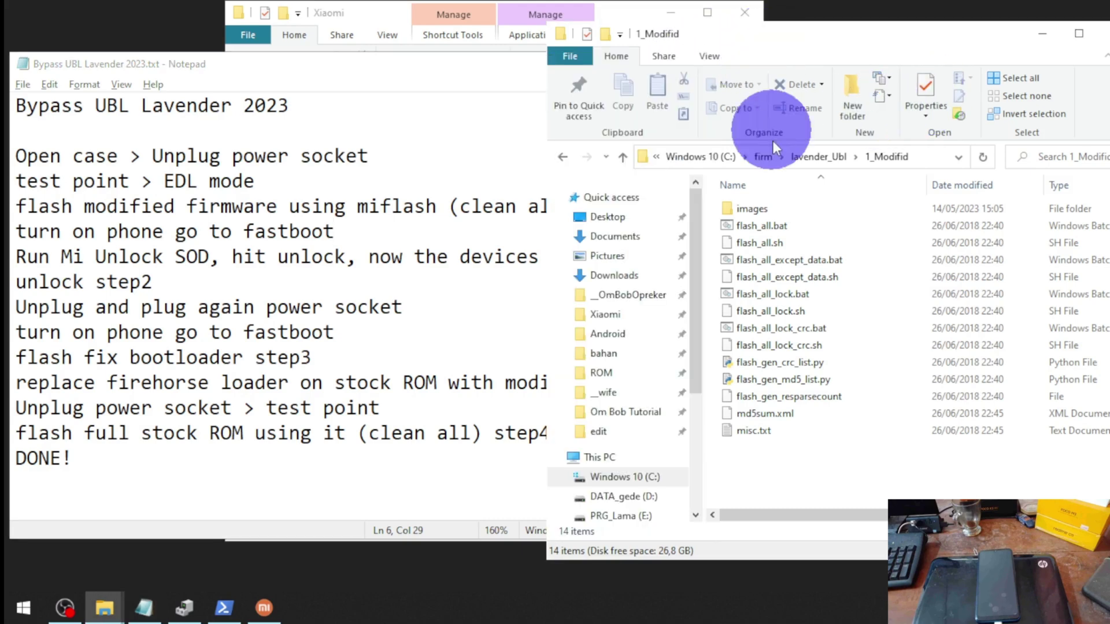
Step: Leave the 1_Modifid folder and open the Step2 fastboot unlock SOD folder inside lavender v2
left_click(564, 157)
left_click(334, 257)
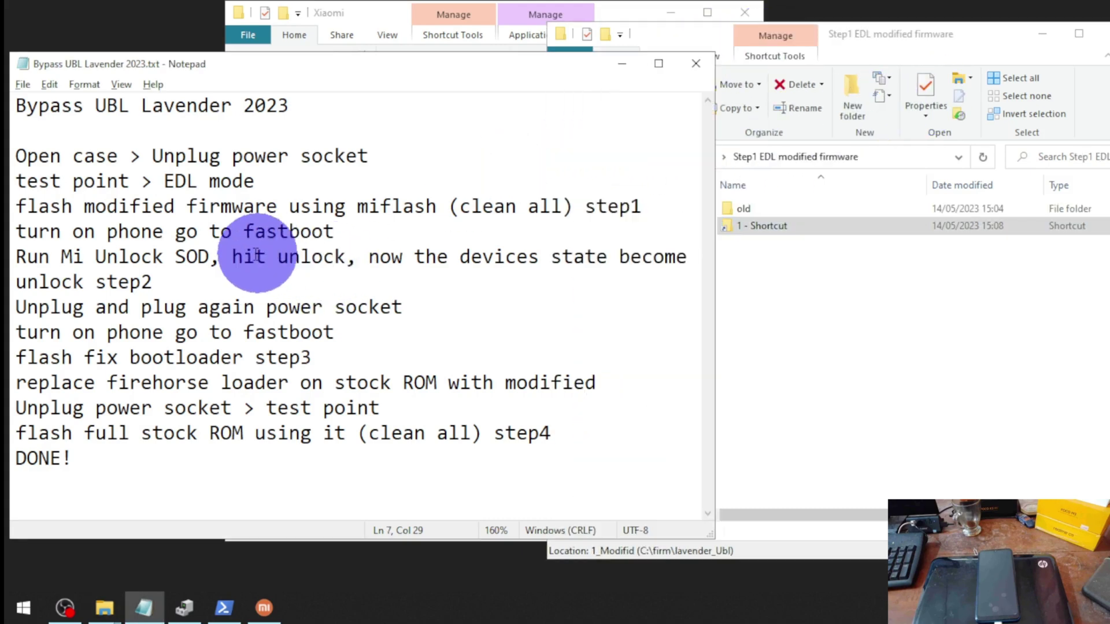
left_click_drag(850, 45, 810, 39)
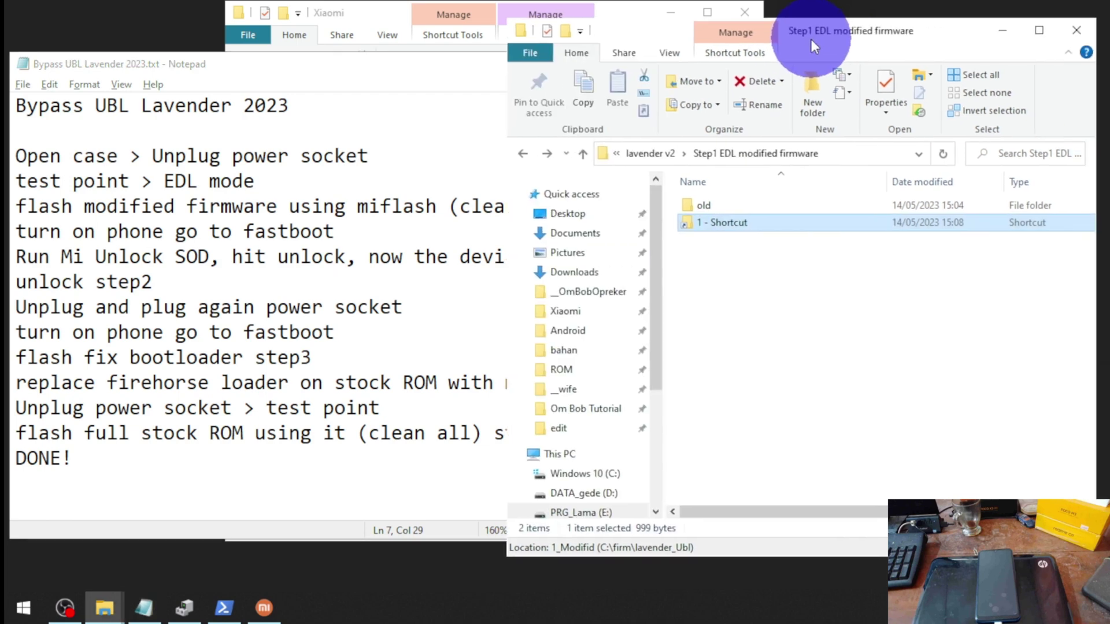
left_click(657, 151)
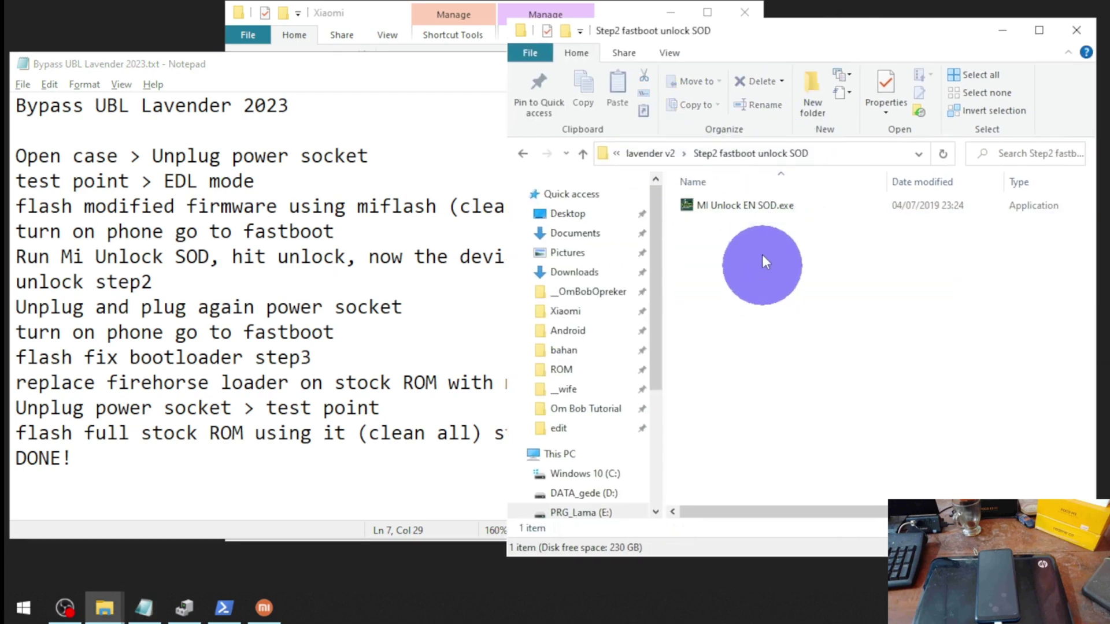
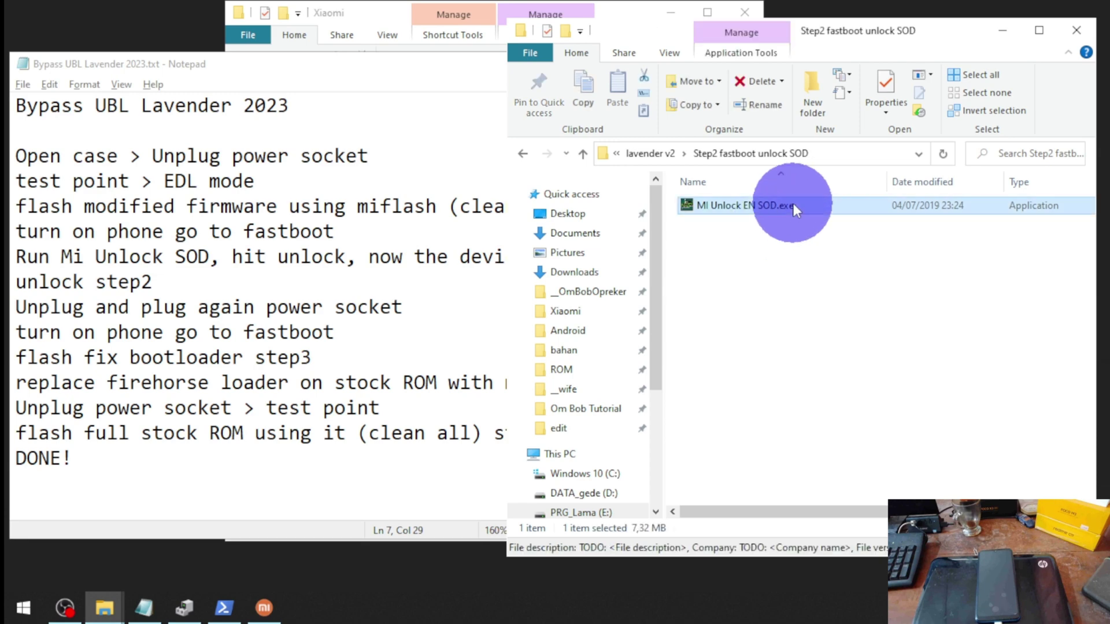
Step: Launch MI Unlock EN SOD.exe and move its window over the notes, clear of the unlock tool's folder listing
double_click(794, 207)
left_click_drag(596, 171, 569, 143)
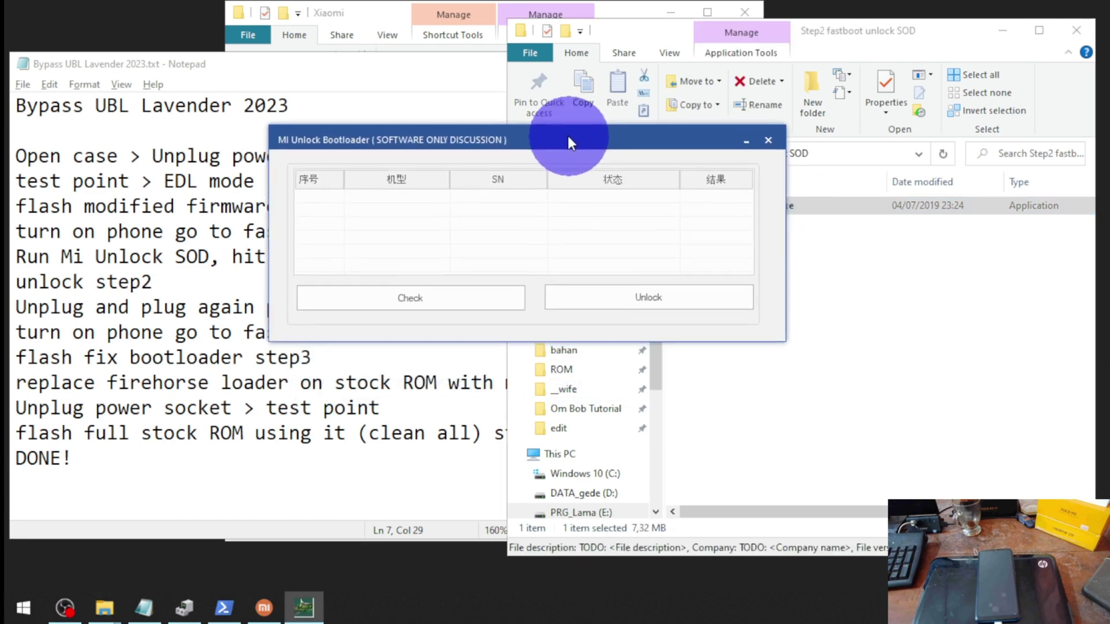
left_click_drag(444, 137, 425, 120)
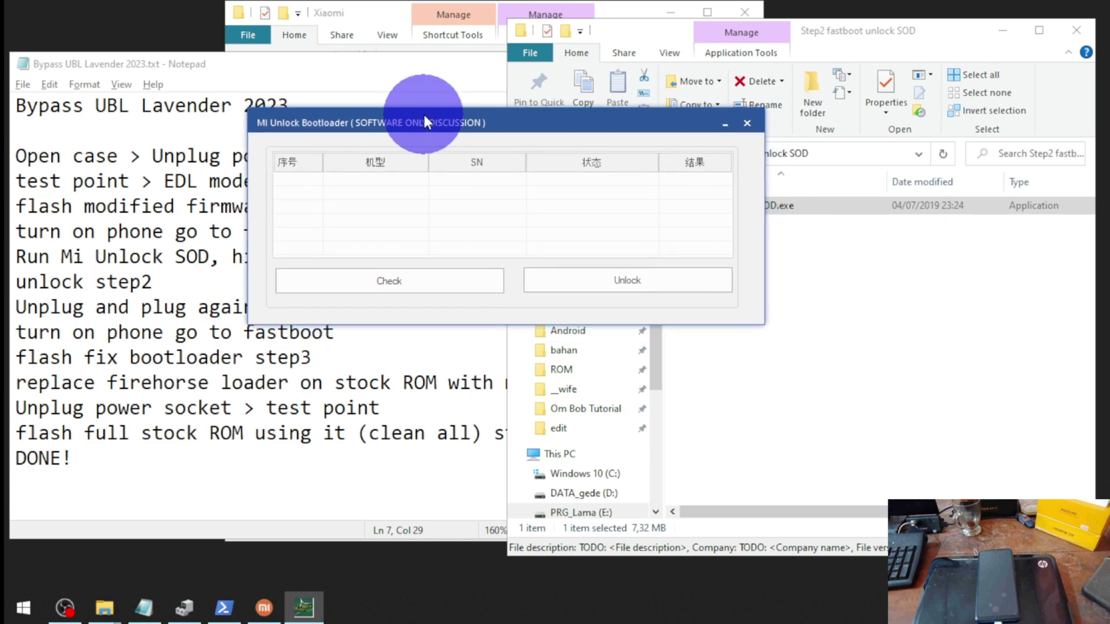
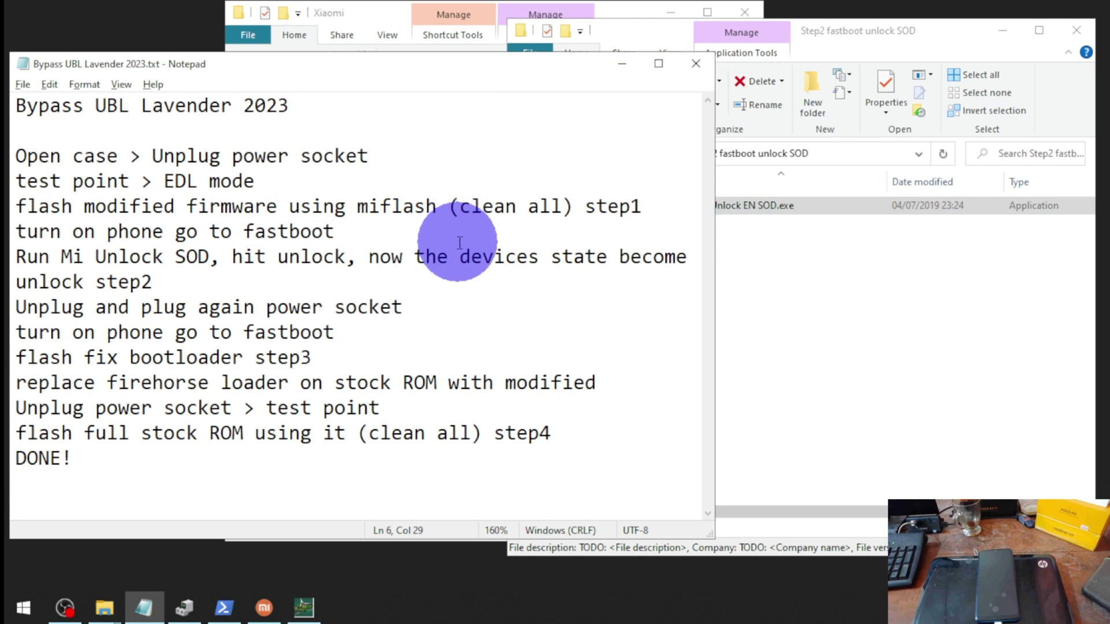
Step: Check the notes for what follows the step2 unlock, at the line about unplugging and replugging the power socket
left_click(439, 279)
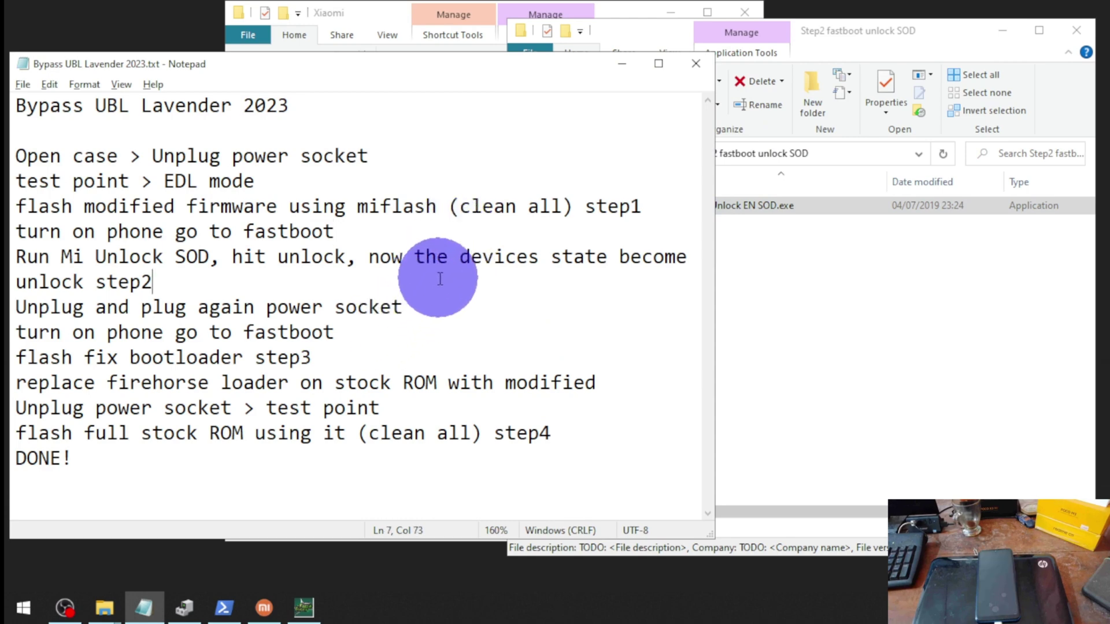
left_click(439, 307)
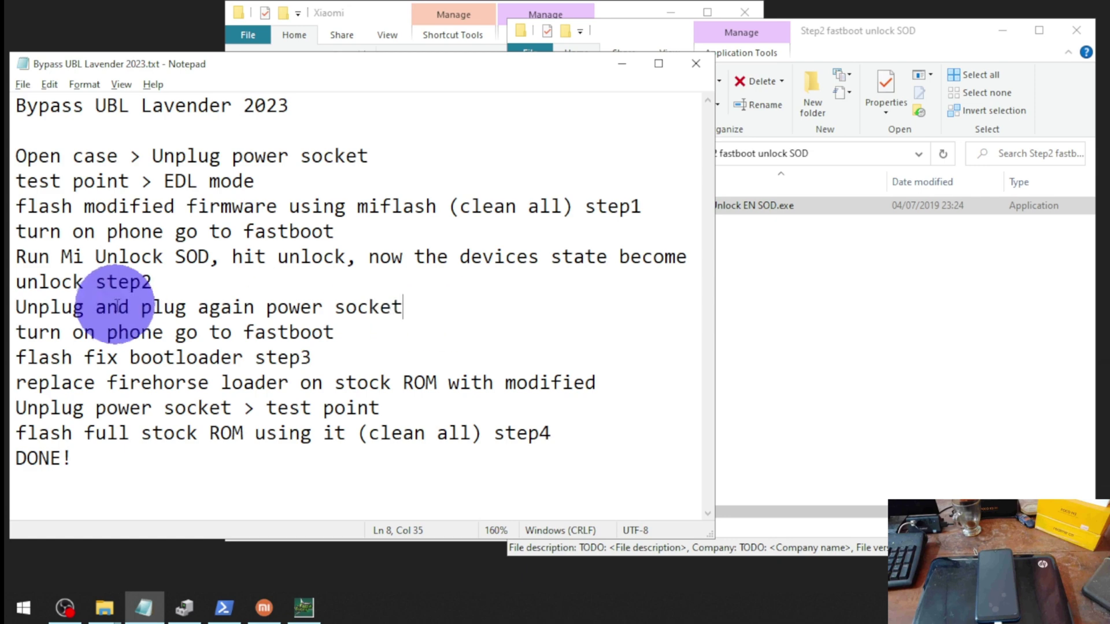
left_click(222, 307)
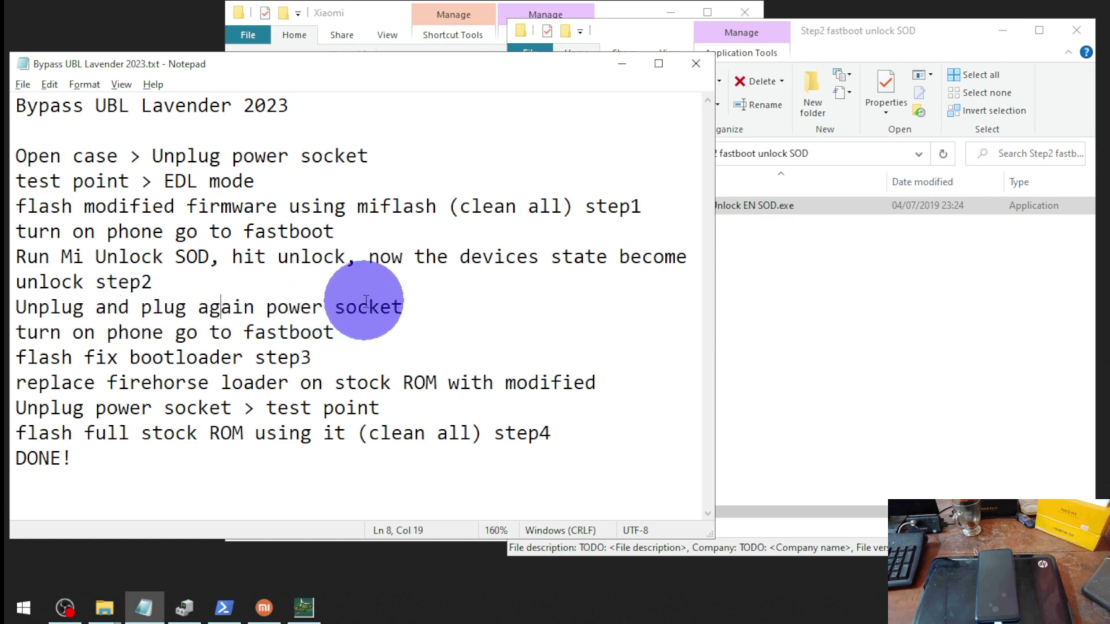
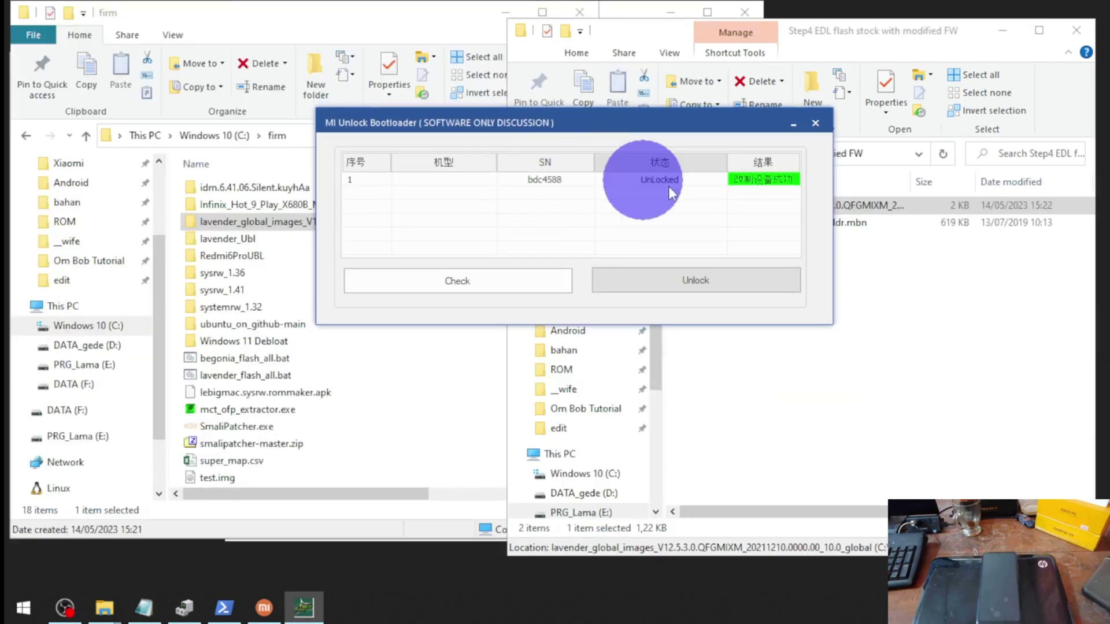
left_click_drag(695, 120, 694, 124)
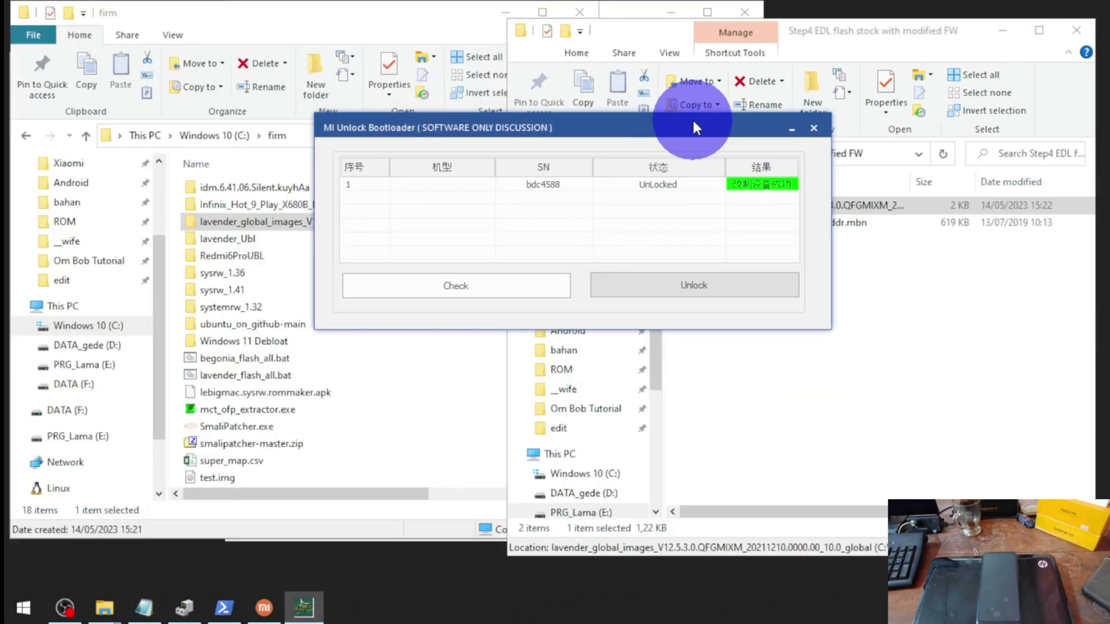
left_click_drag(730, 173, 720, 174)
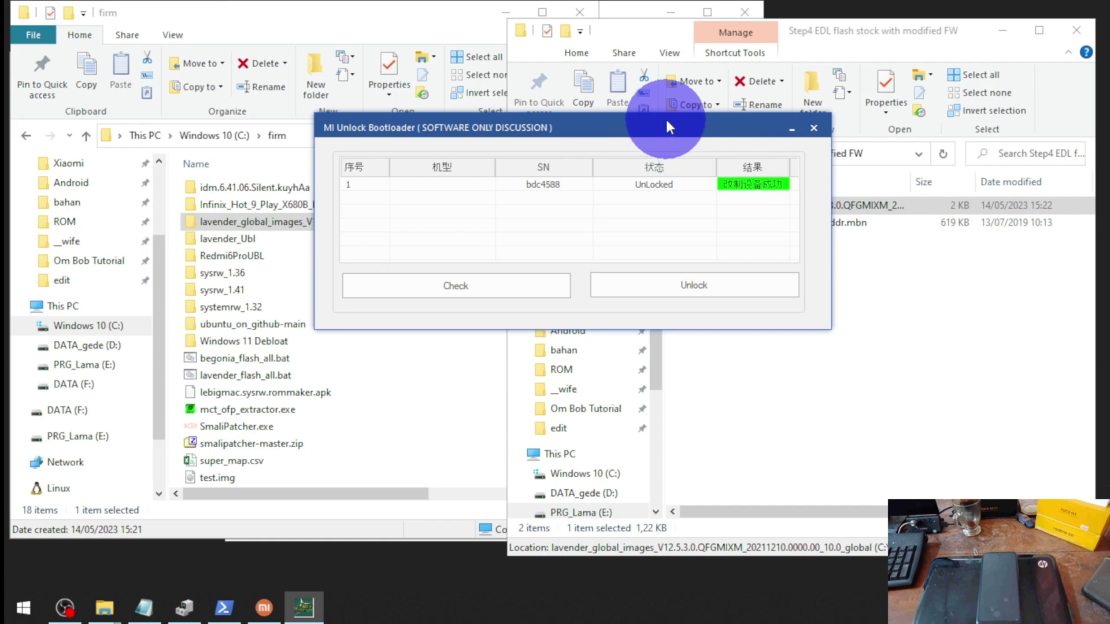
left_click_drag(664, 118, 669, 115)
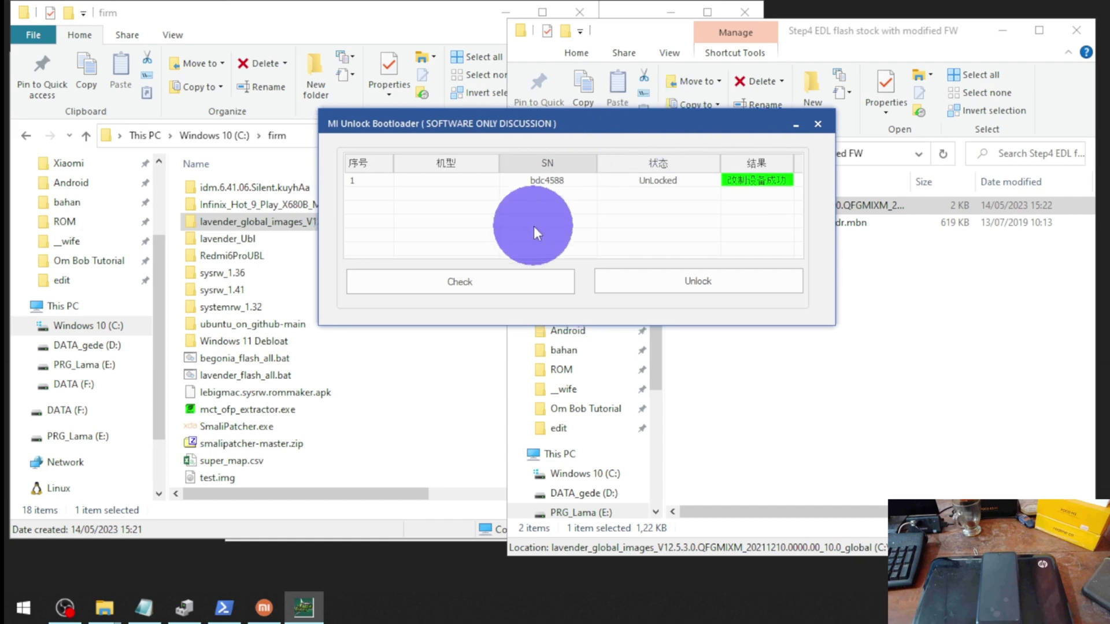
Step: Switch to Windows PowerShell and run fastboot devices to check that the phone is connected
left_click(223, 606)
left_click(422, 342)
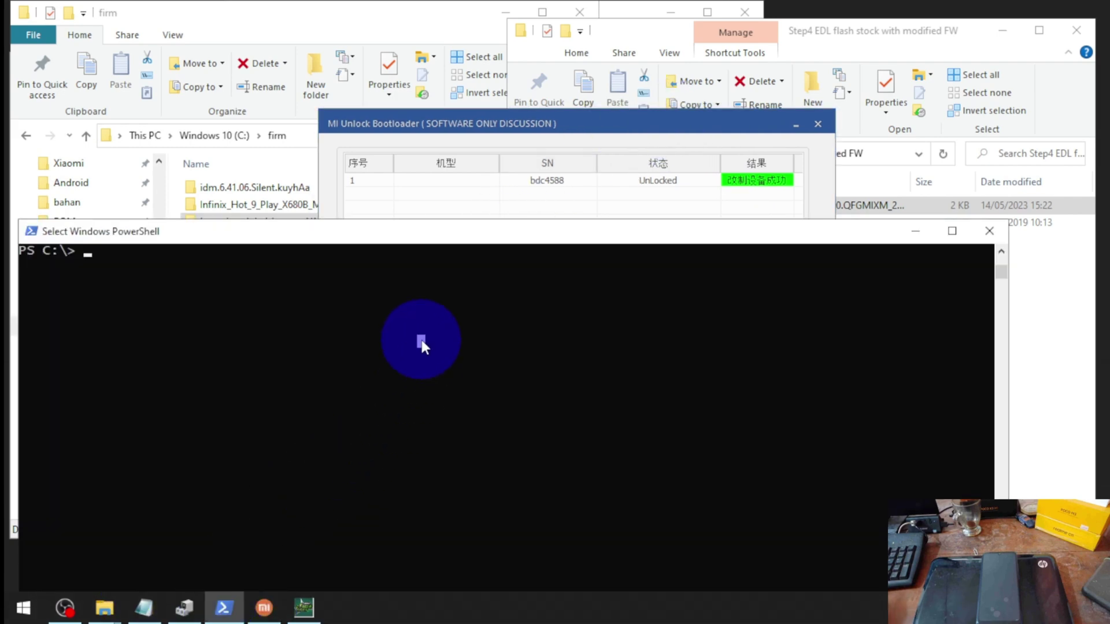
key("Up")
key("Return")
left_click(32, 265)
left_click(104, 277)
Step: Query the phone's lock state with fastboot oem device-info, and check the Device critical unlocked line in the output
key("Up")
key("Up")
key("Up")
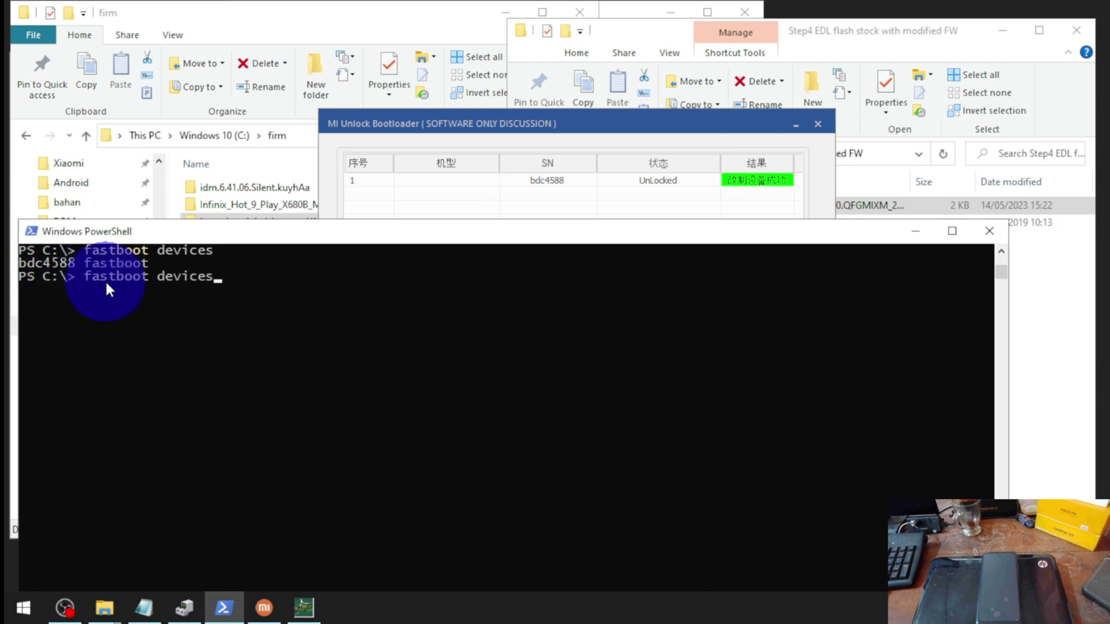
key("Up")
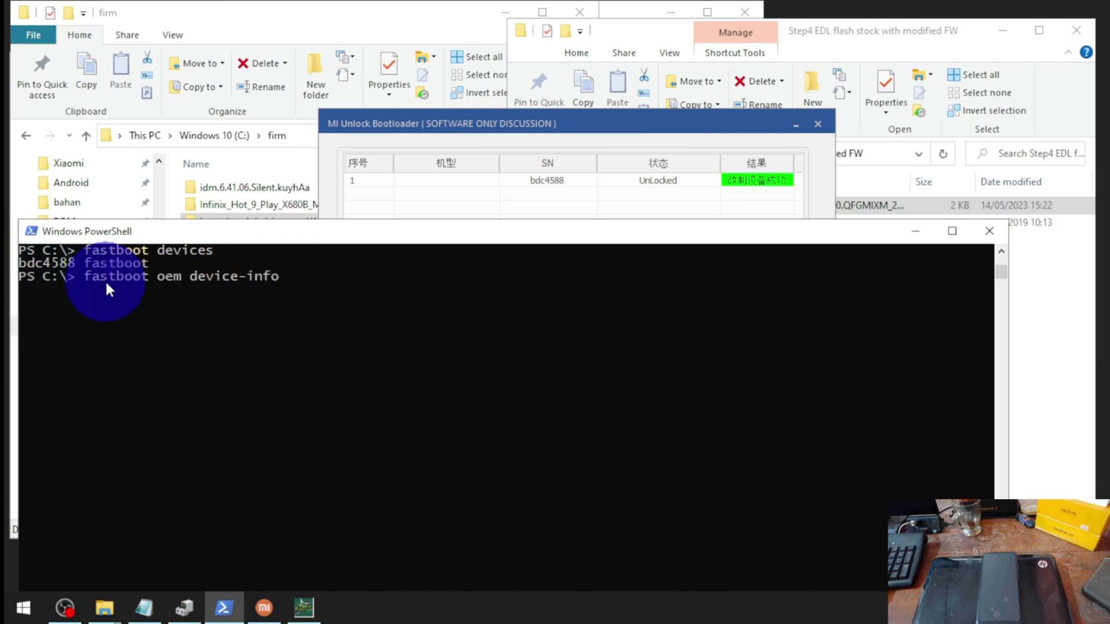
key("Return")
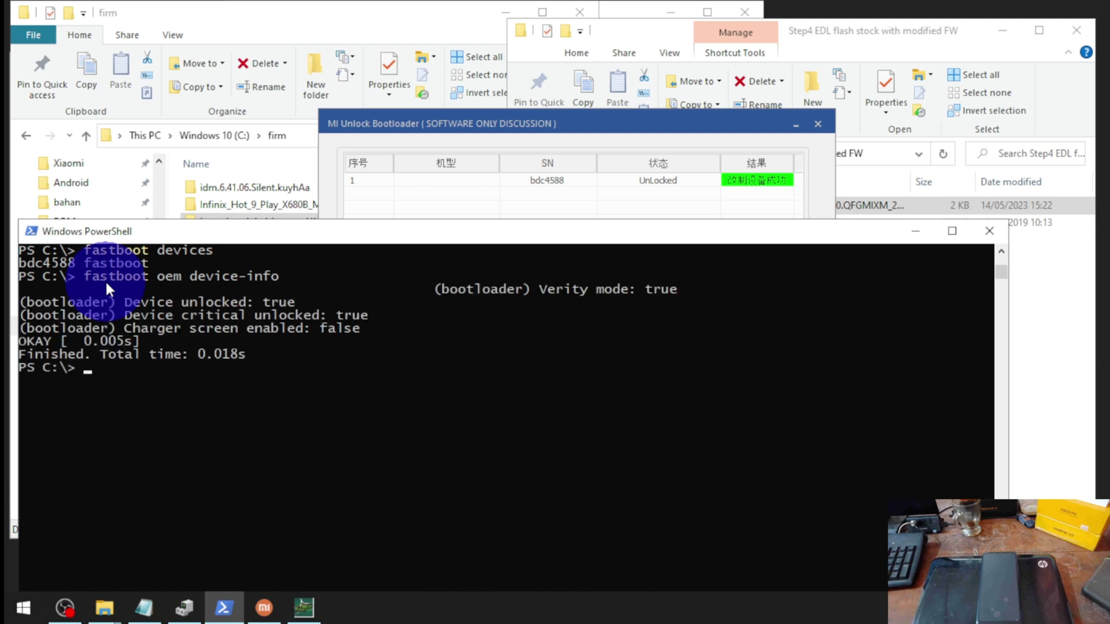
left_click(249, 318)
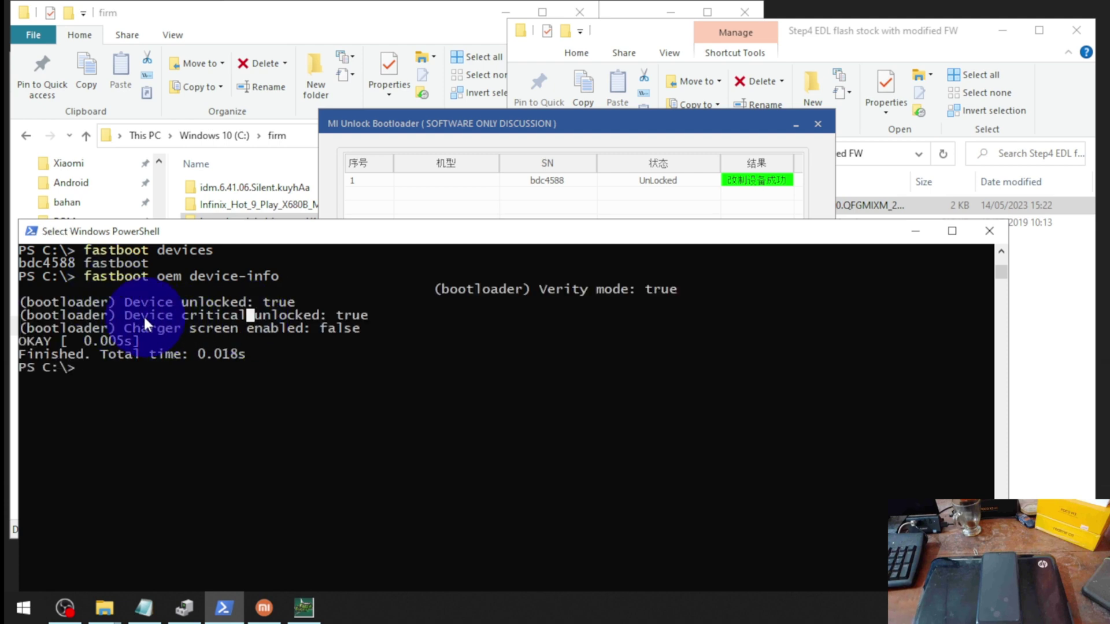
left_click_drag(130, 314, 345, 316)
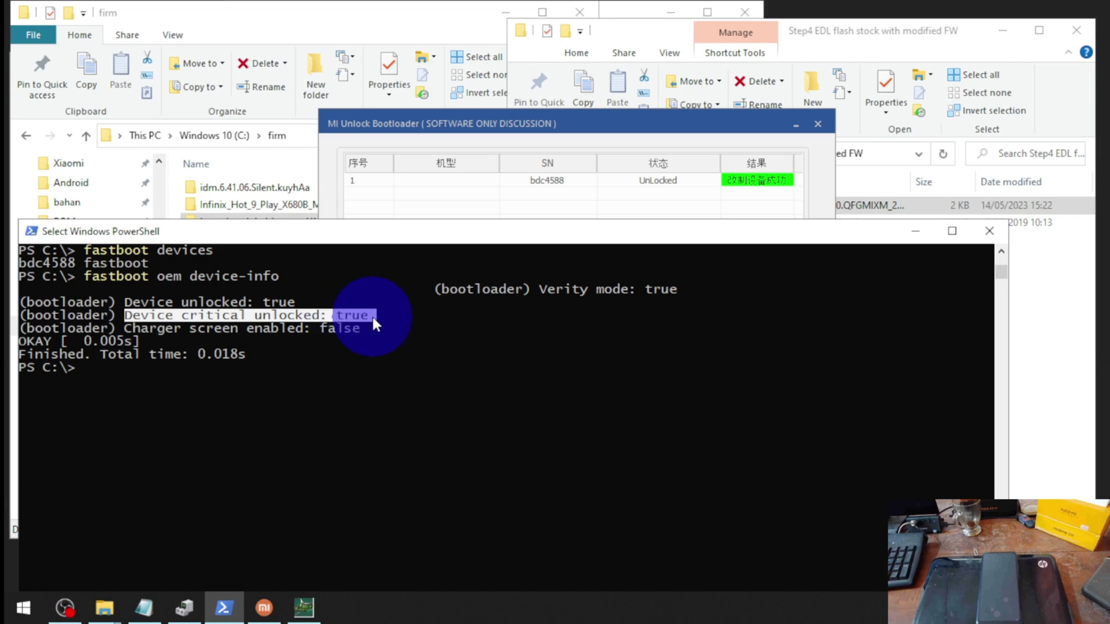
left_click(373, 317)
left_click(283, 317)
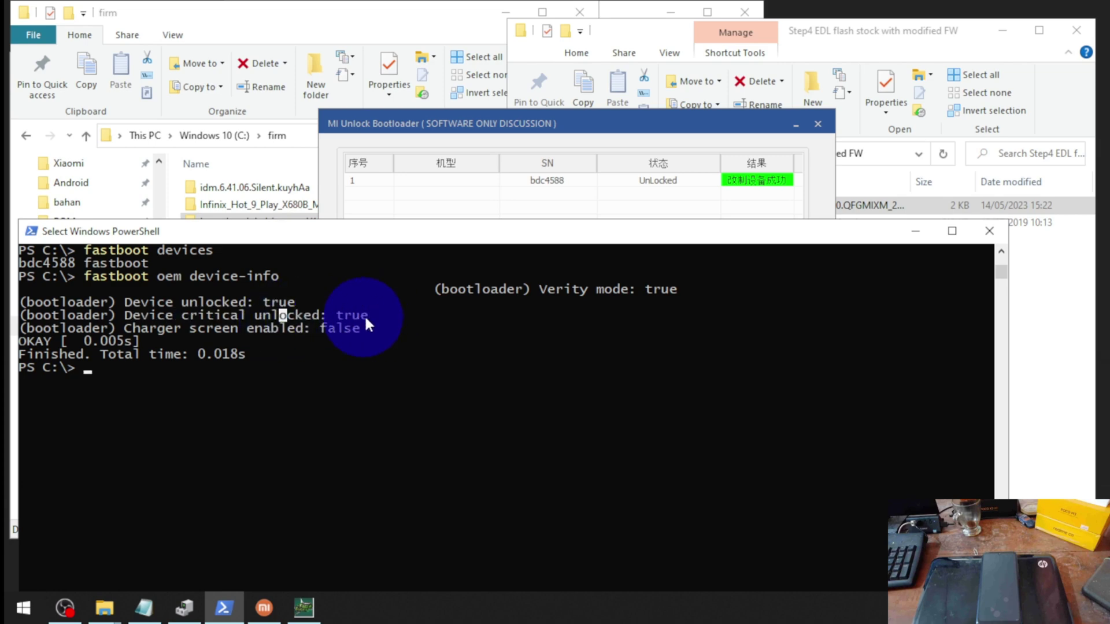
left_click(914, 233)
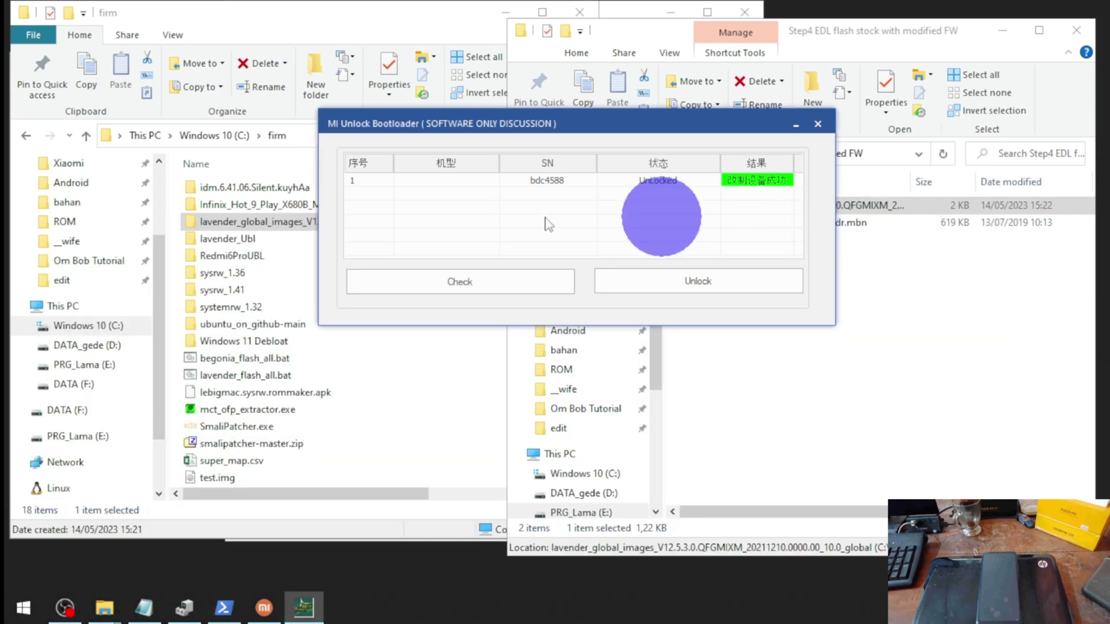
Step: Review the Bypass UBL Lavender 2023 notes from replugging the power socket through the step3 bootloader fix
left_click(141, 613)
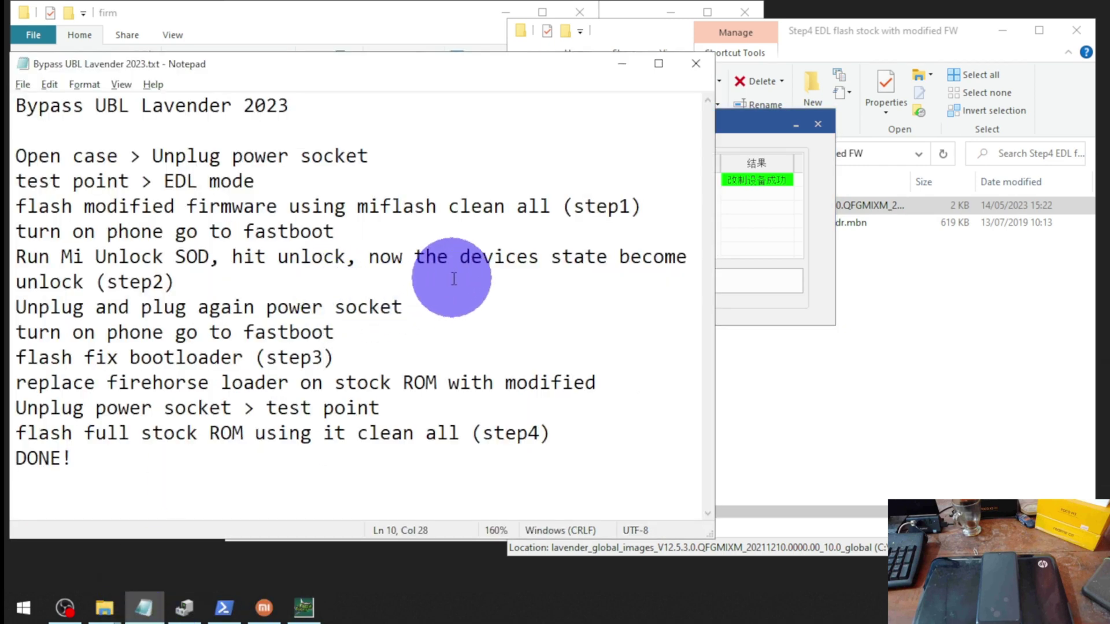
left_click(374, 360)
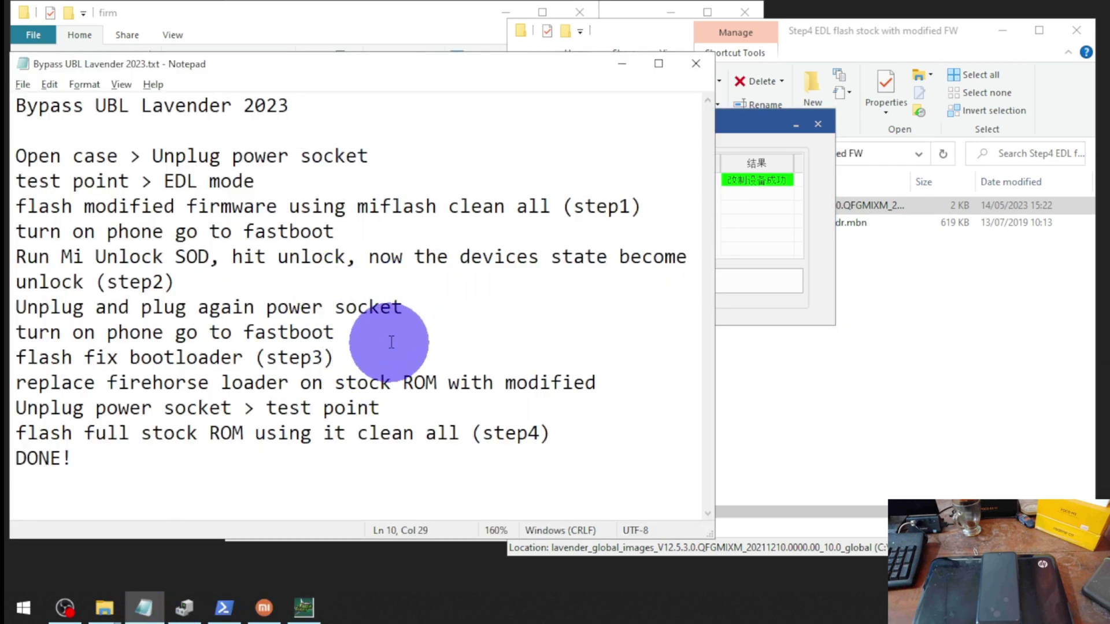
left_click_drag(174, 358, 95, 357)
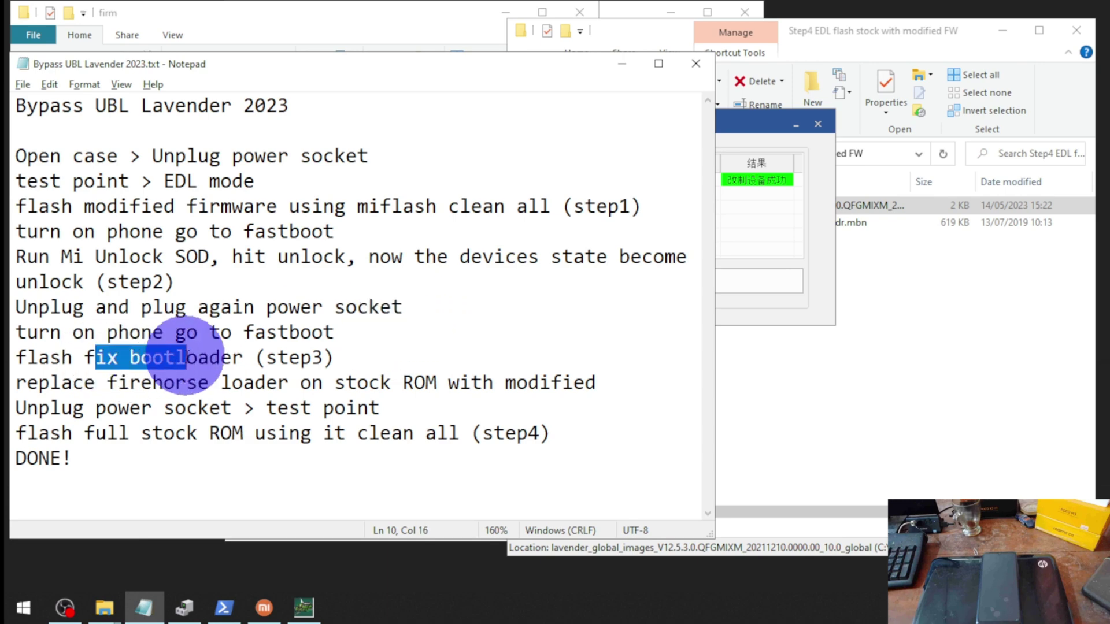
left_click(322, 332)
left_click(142, 306)
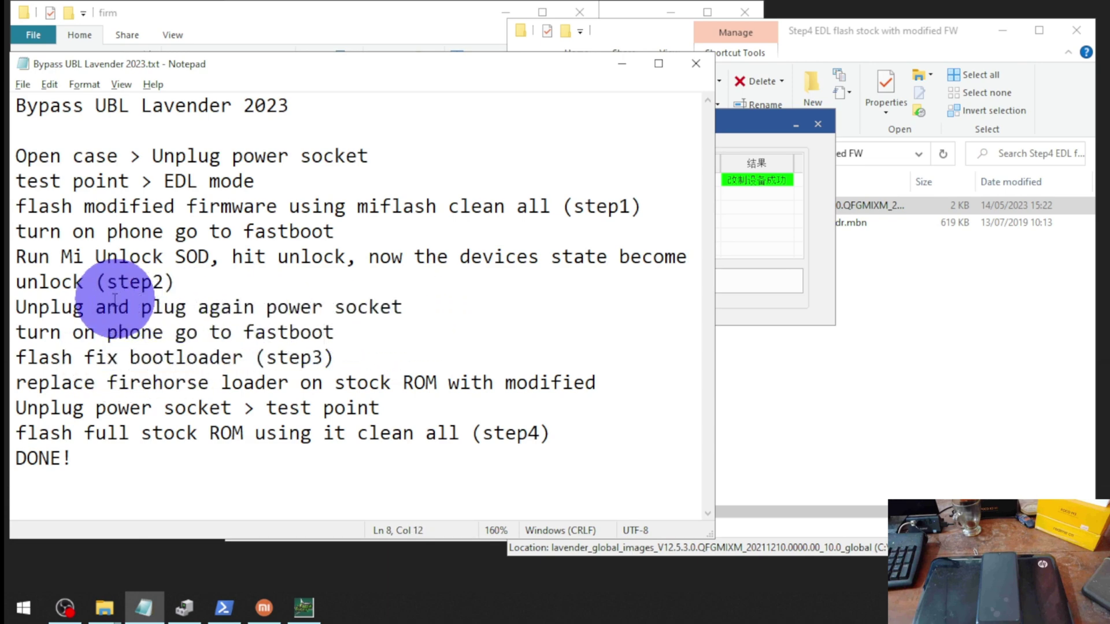
left_click(220, 306)
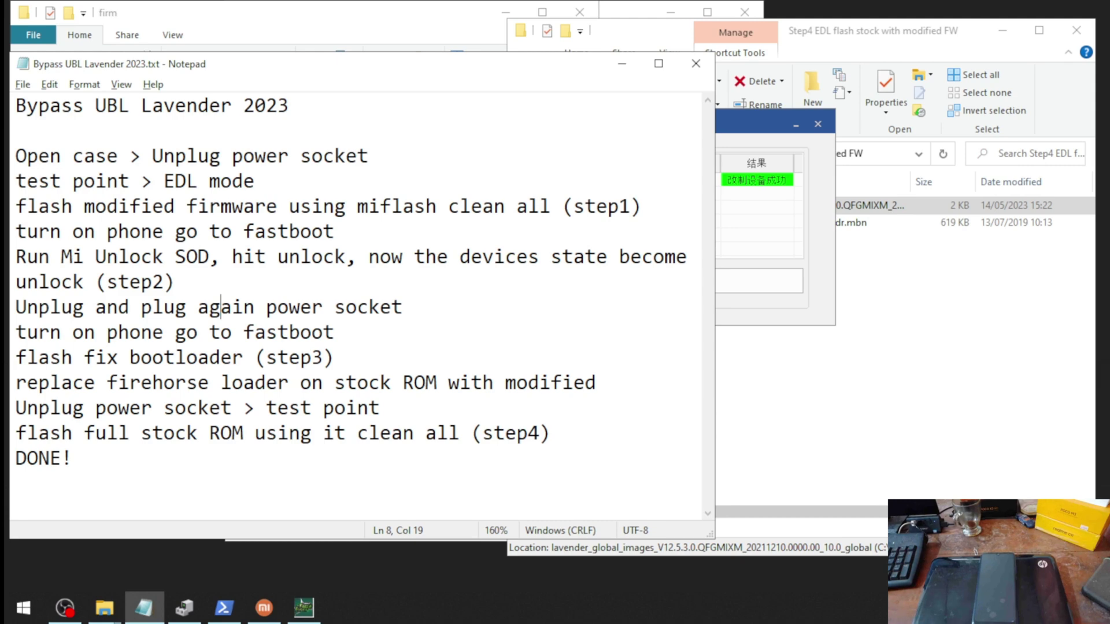
Step: Return to Windows PowerShell and recheck the phone's connection with fastboot devices
left_click(224, 608)
left_click(283, 394)
key("Up")
key("Up")
key("Return")
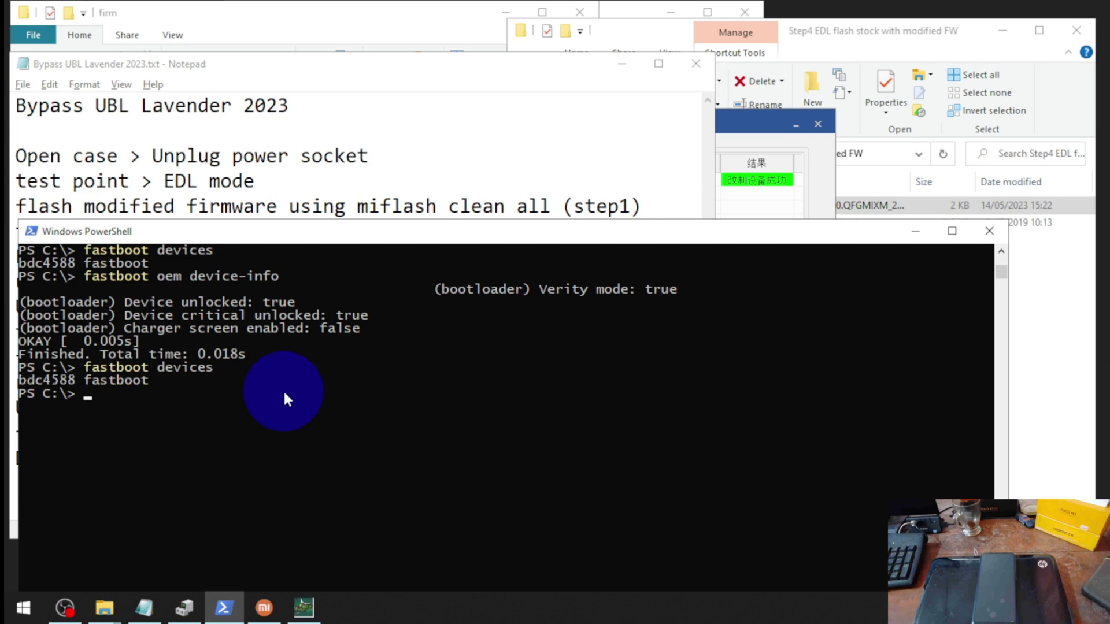
left_click(54, 373)
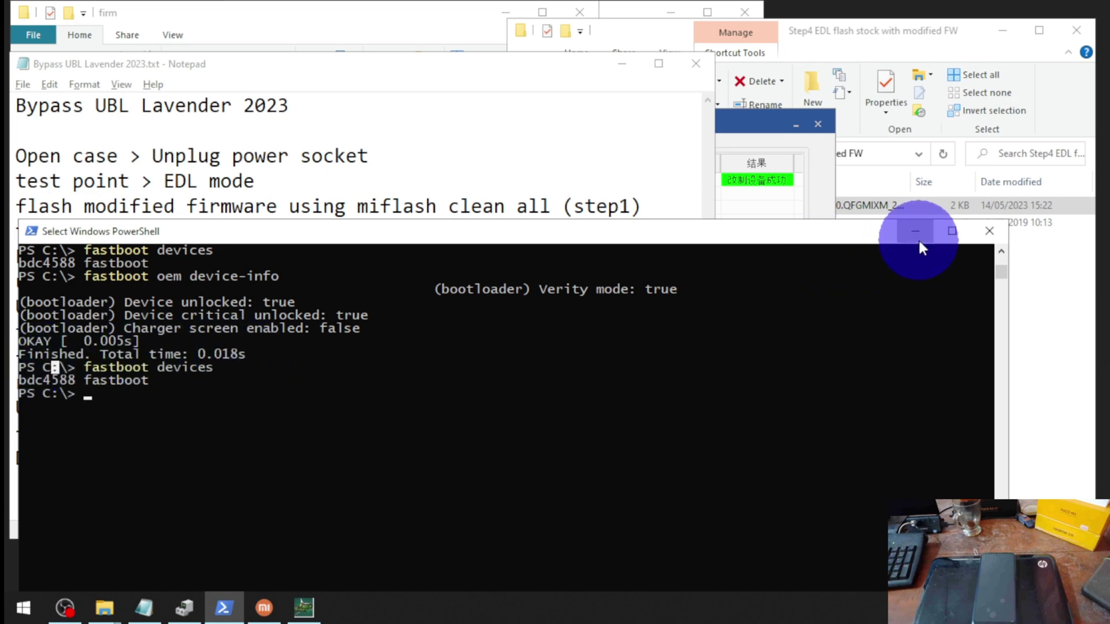
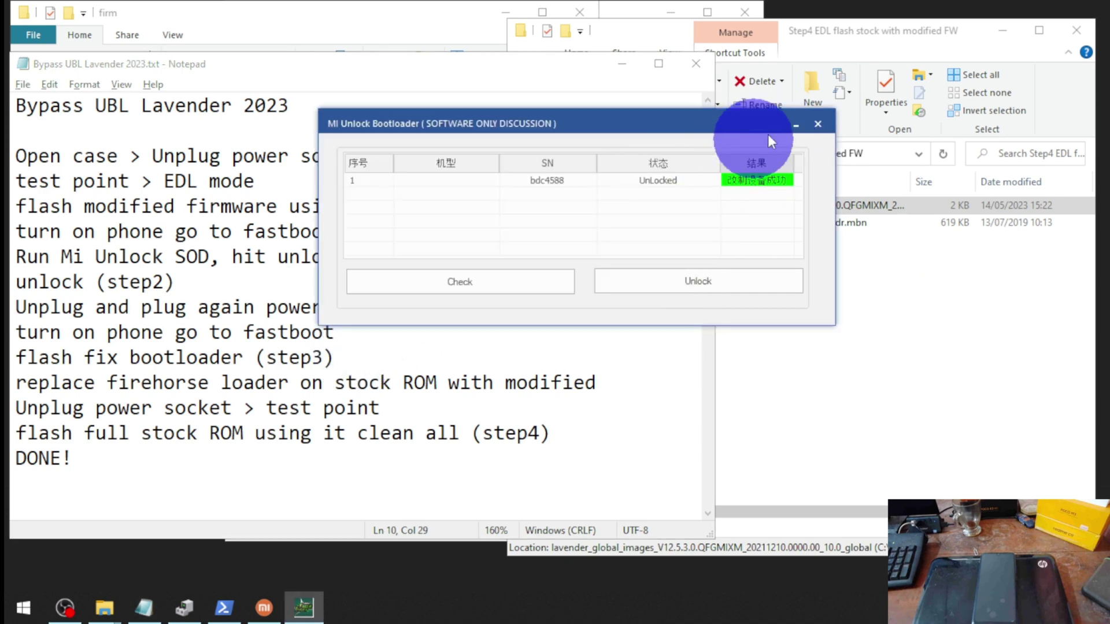
Step: Minimize the Mi Unlock window and open the 3_fixBootloader folder through its shortcut in the Step3 fastboot fix bootloader folder
left_click(795, 124)
left_click(792, 124)
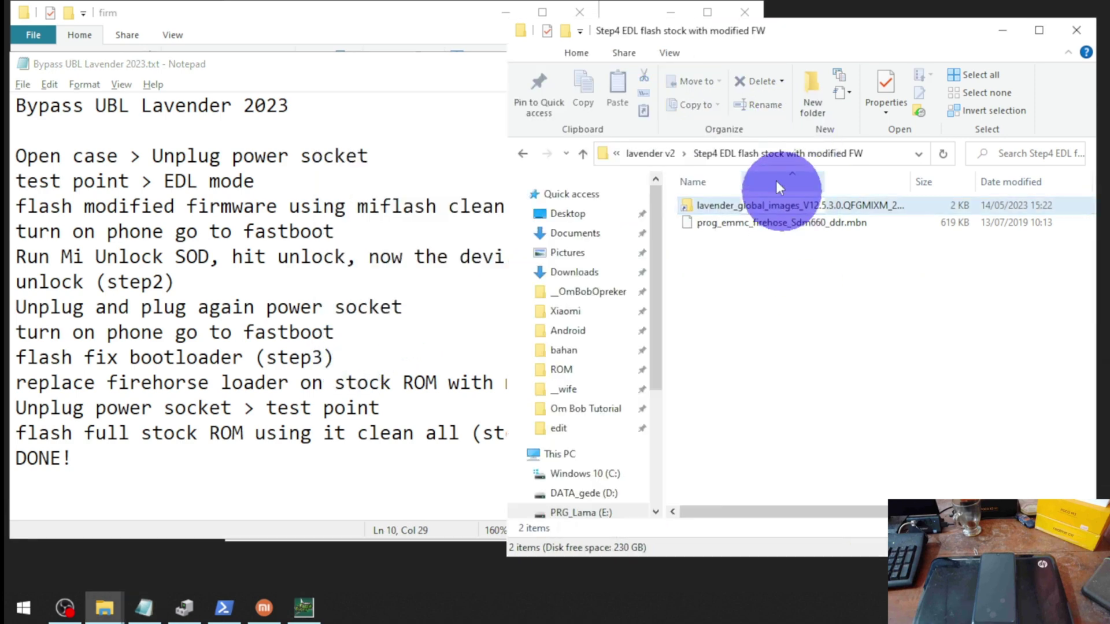
left_click(653, 153)
double_click(761, 238)
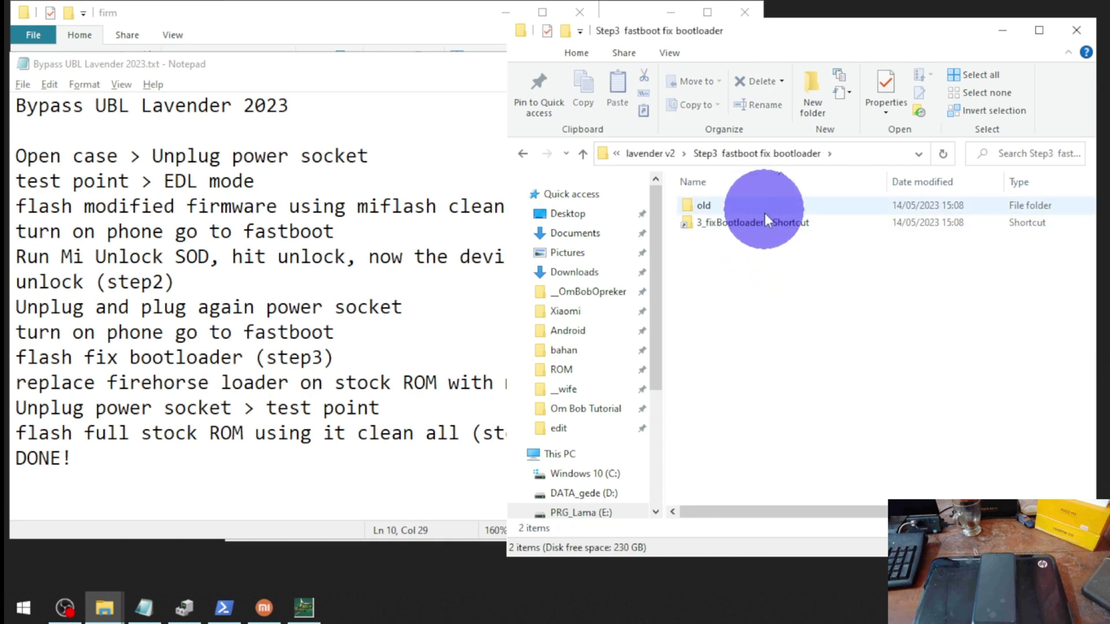
double_click(762, 222)
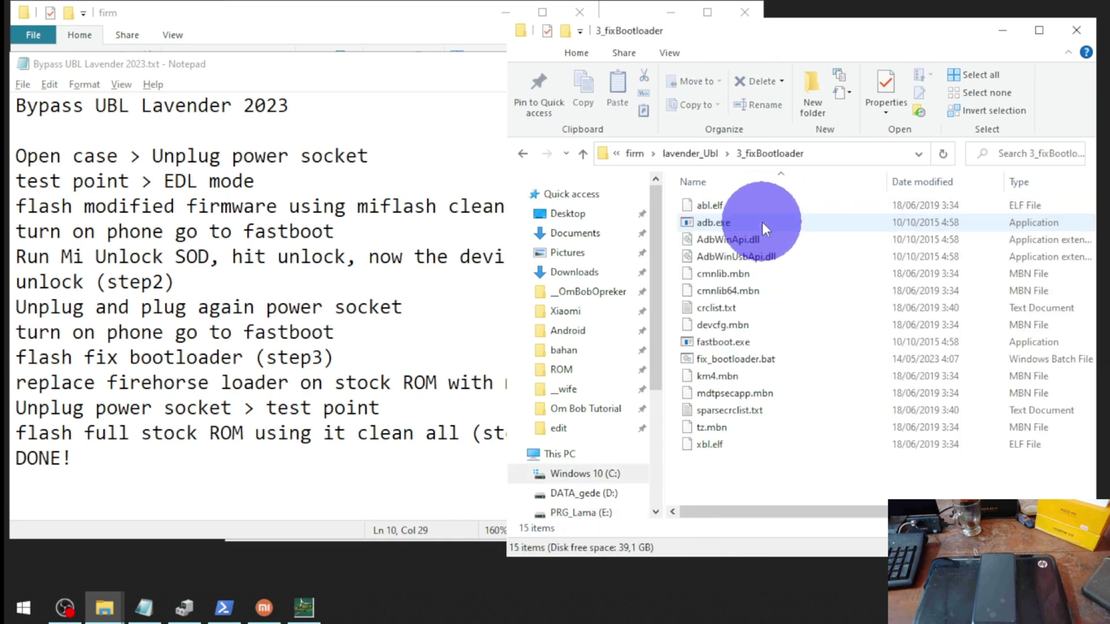
Step: Open fix_bootloader.bat for editing in Notepad, review its fastboot erase and flash commands, and close it without changes
left_click(742, 357)
left_click_drag(861, 38, 844, 38)
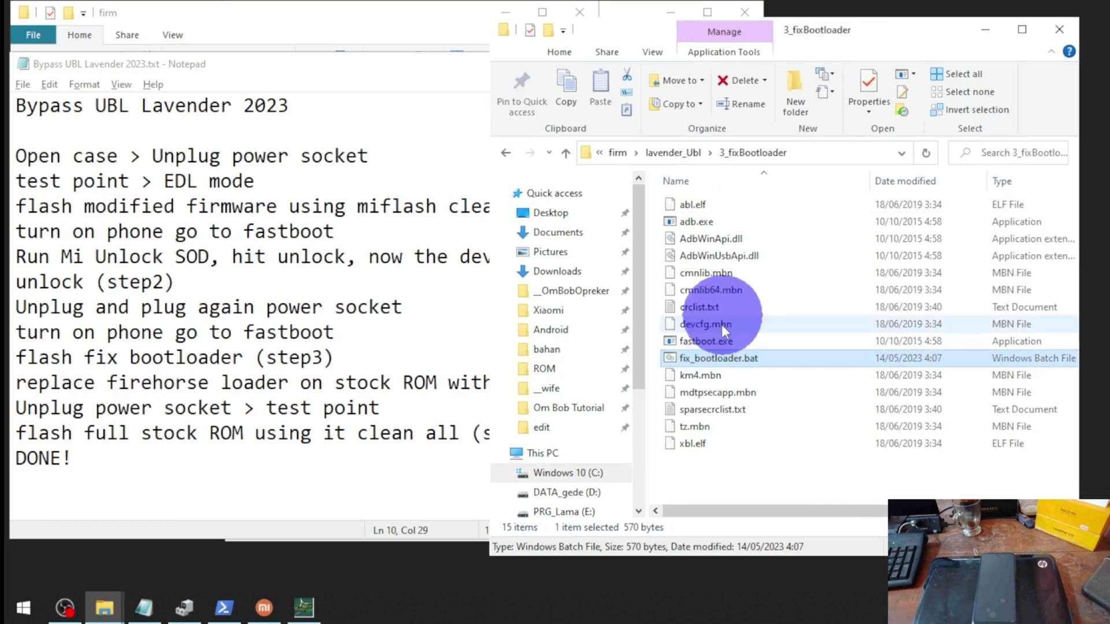
right_click(719, 357)
left_click(830, 85)
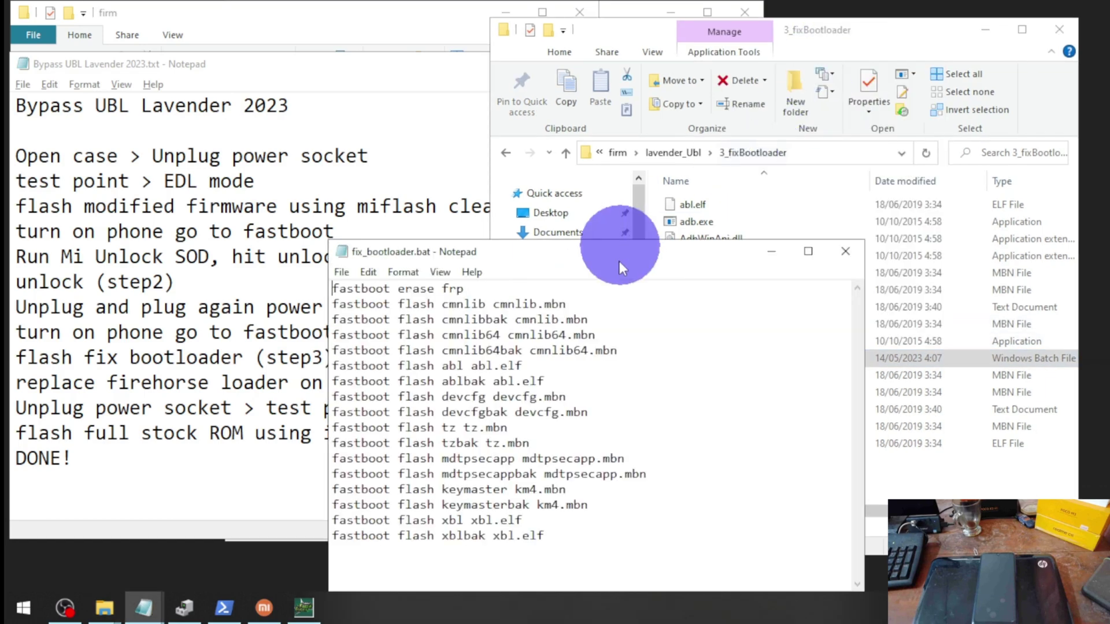
left_click_drag(557, 250, 456, 109)
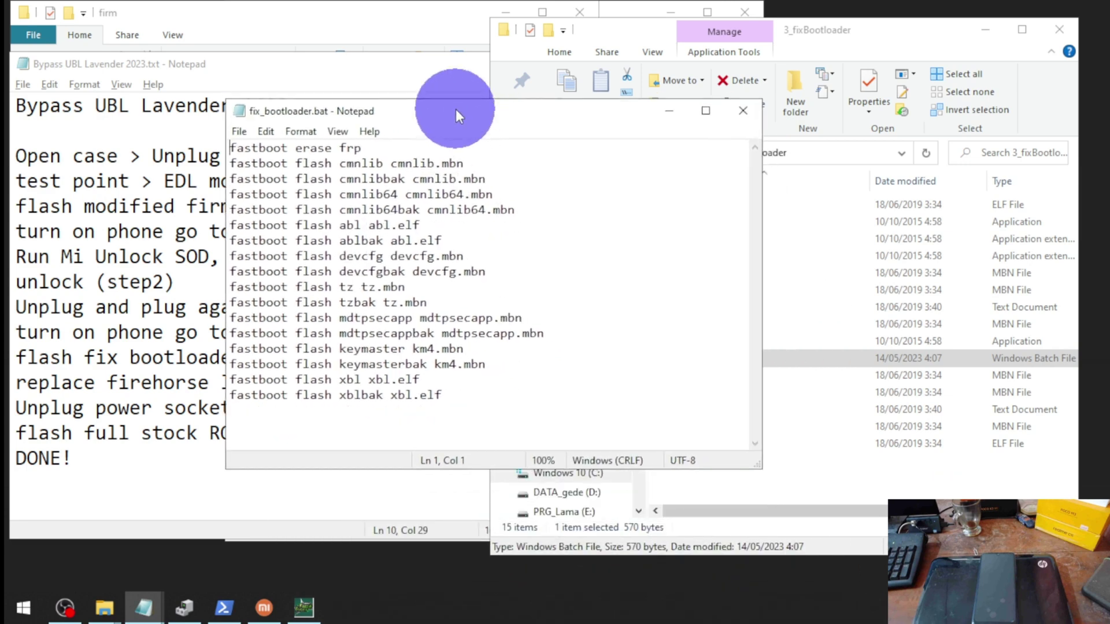
left_click(333, 163)
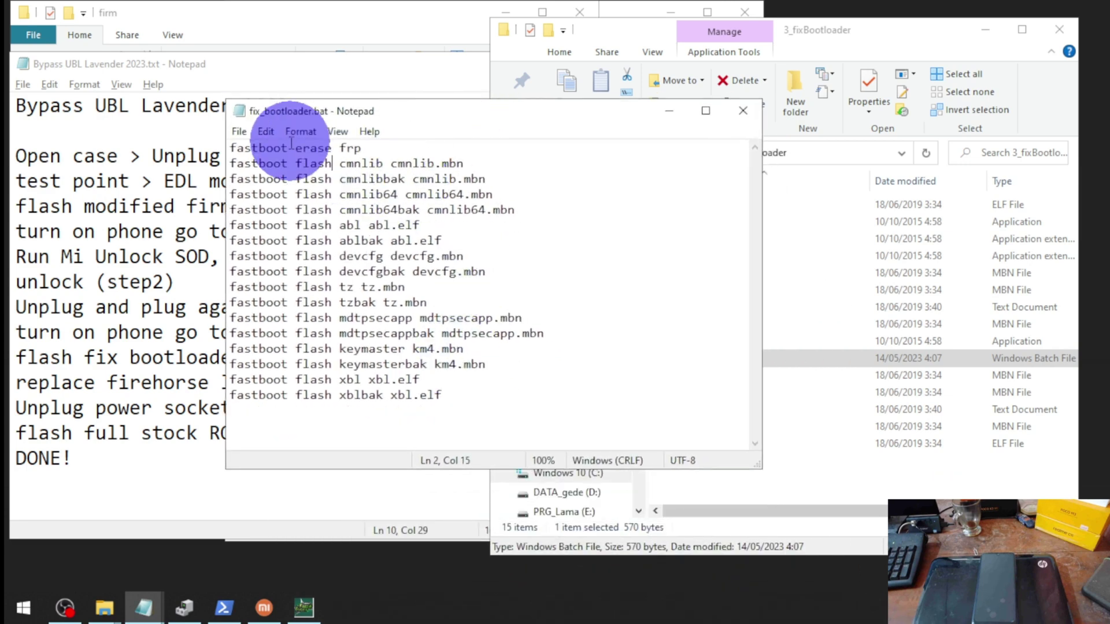
left_click(361, 163)
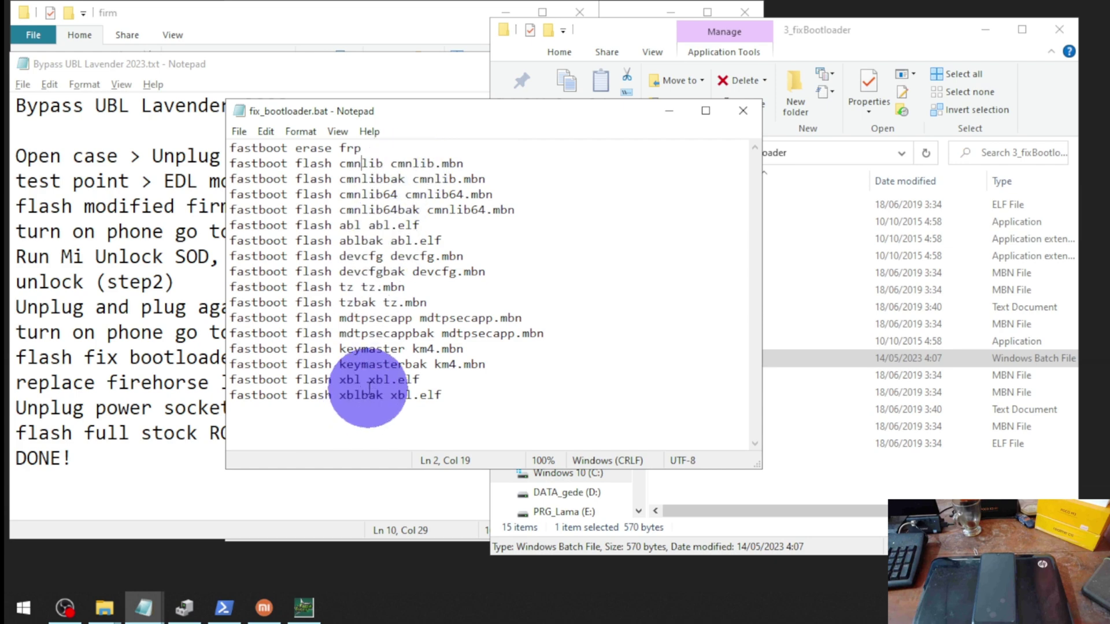
left_click(340, 395)
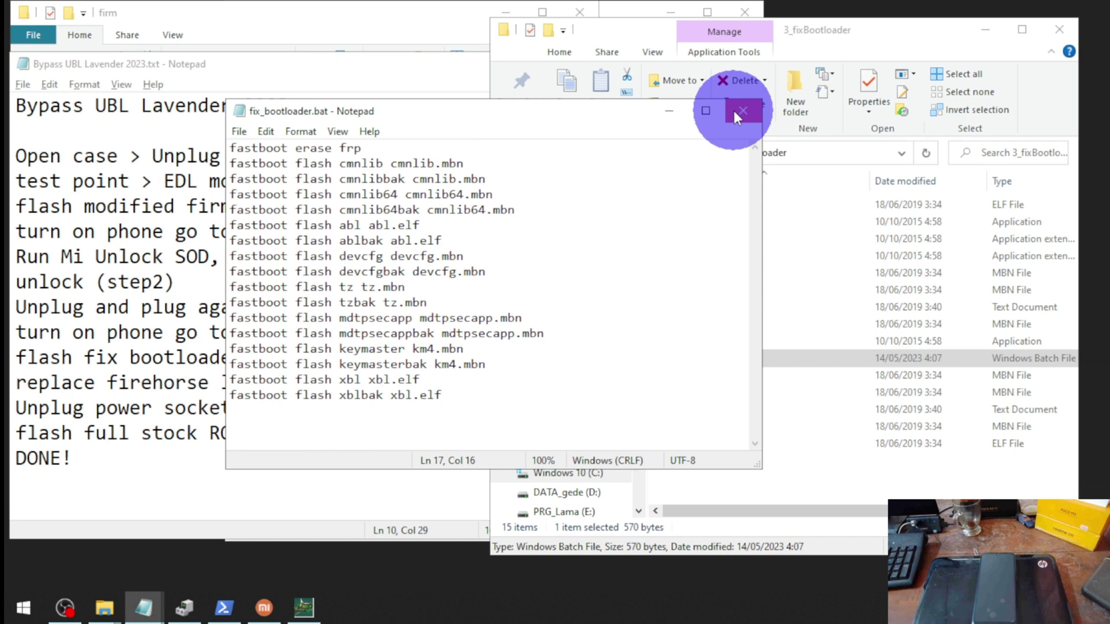
left_click(633, 255)
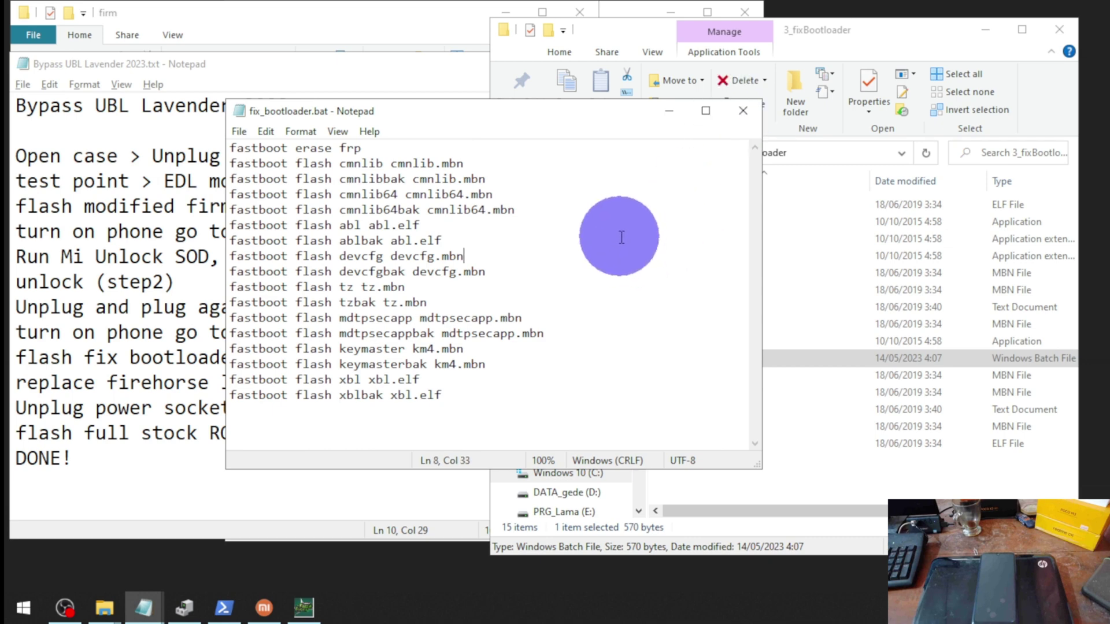
left_click(742, 111)
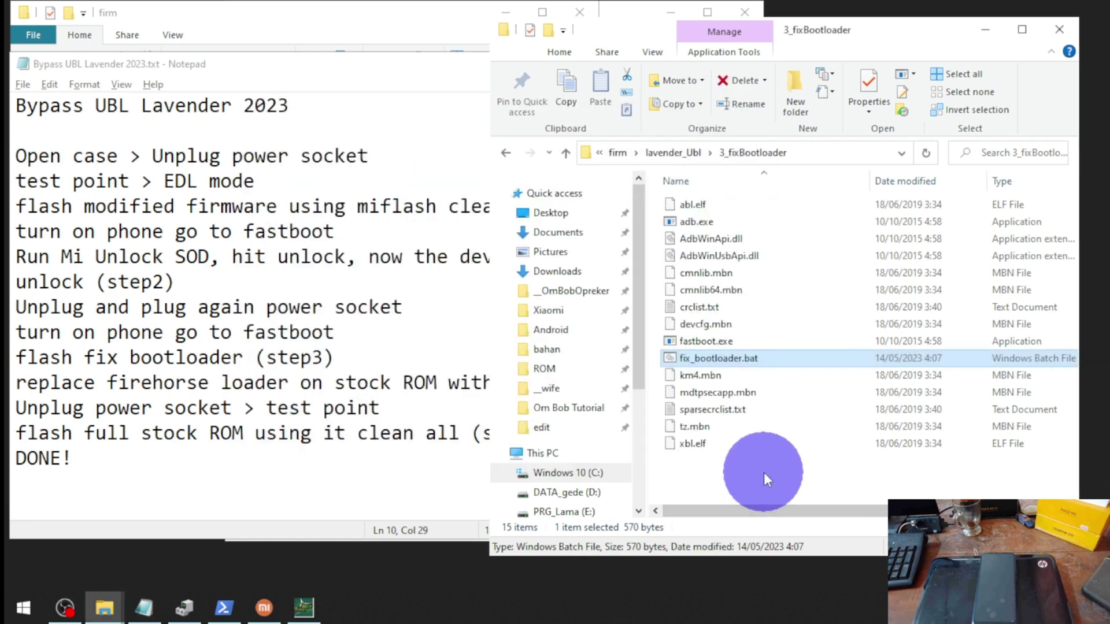
left_click(754, 489)
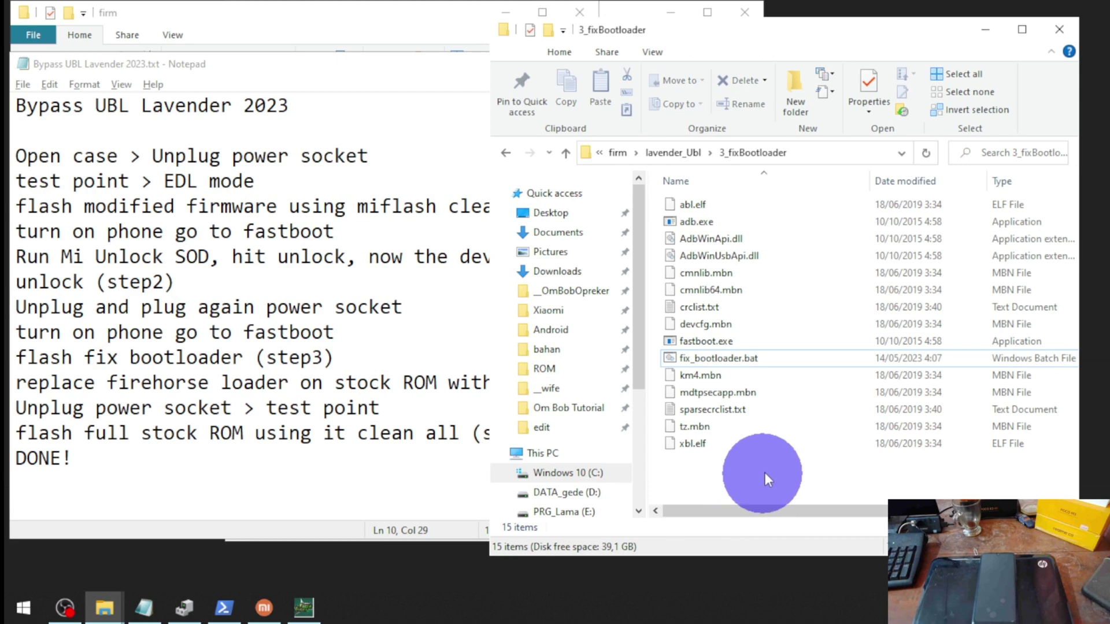
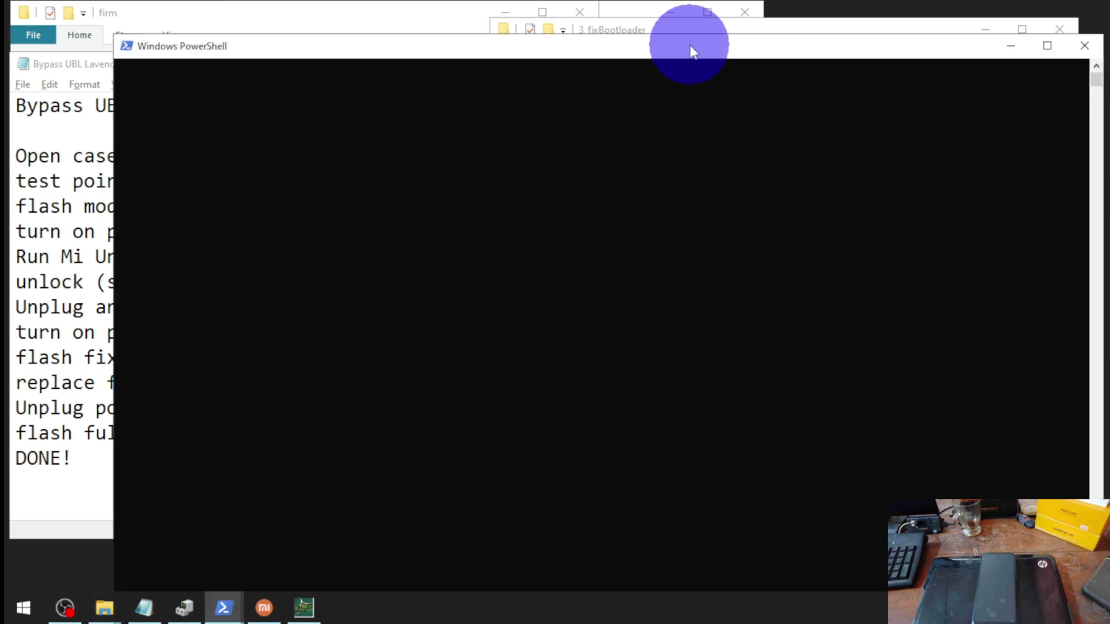
Step: Bring the 3_fixBootloader folder window in front of the PowerShell window opened for that folder
left_click(705, 30)
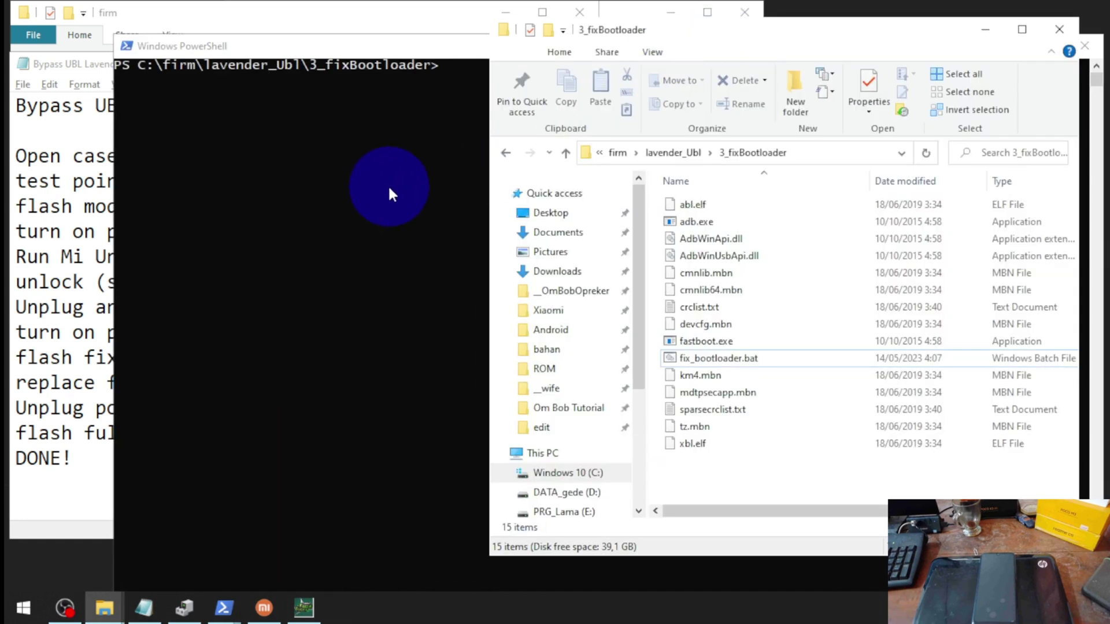
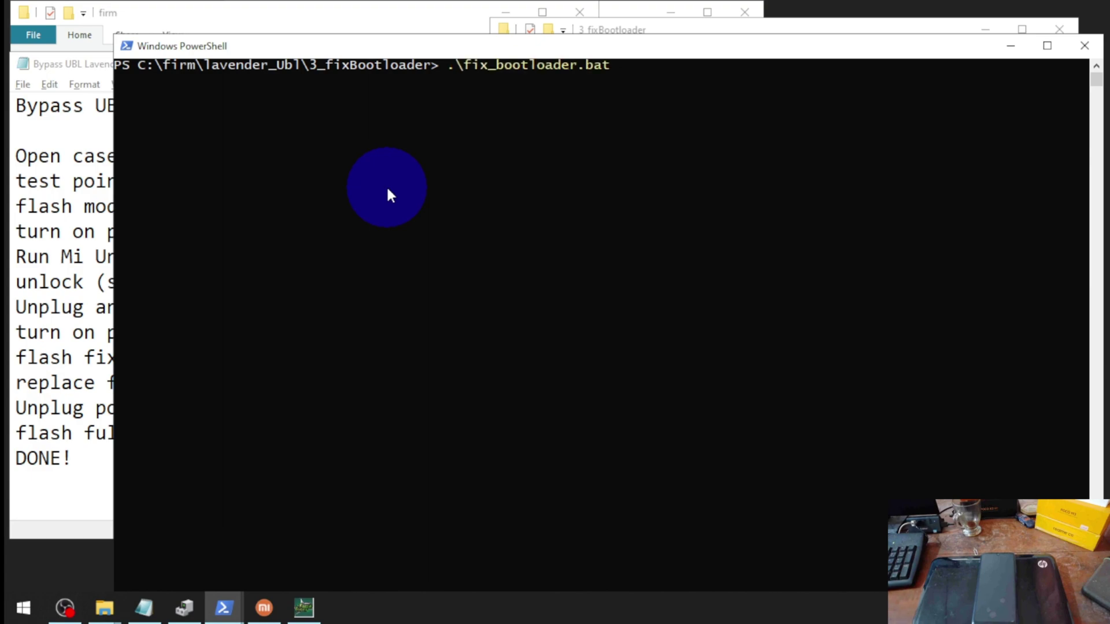
Step: Run .\fix_bootloader.bat in the 3_fixBootloader PowerShell session and minimize the console once the flashing finishes
key("Return")
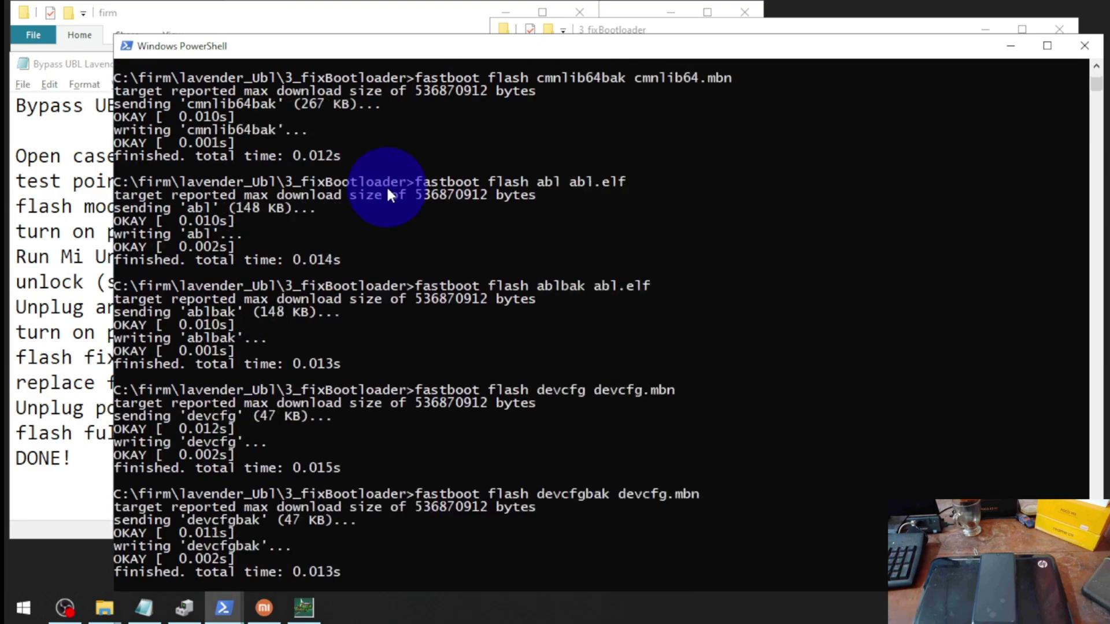
left_click_drag(466, 44, 447, 11)
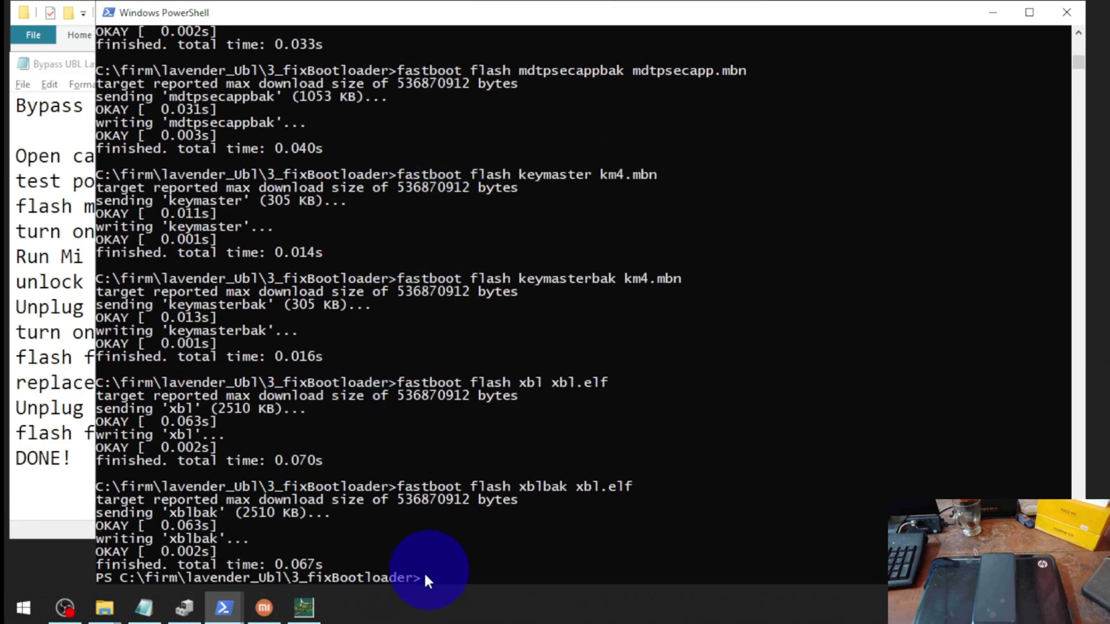
left_click(991, 18)
Step: Bring the Bypass UBL Lavender 2023 notes to the front and check the instructions that follow flashing the fix bootloader
double_click(400, 208)
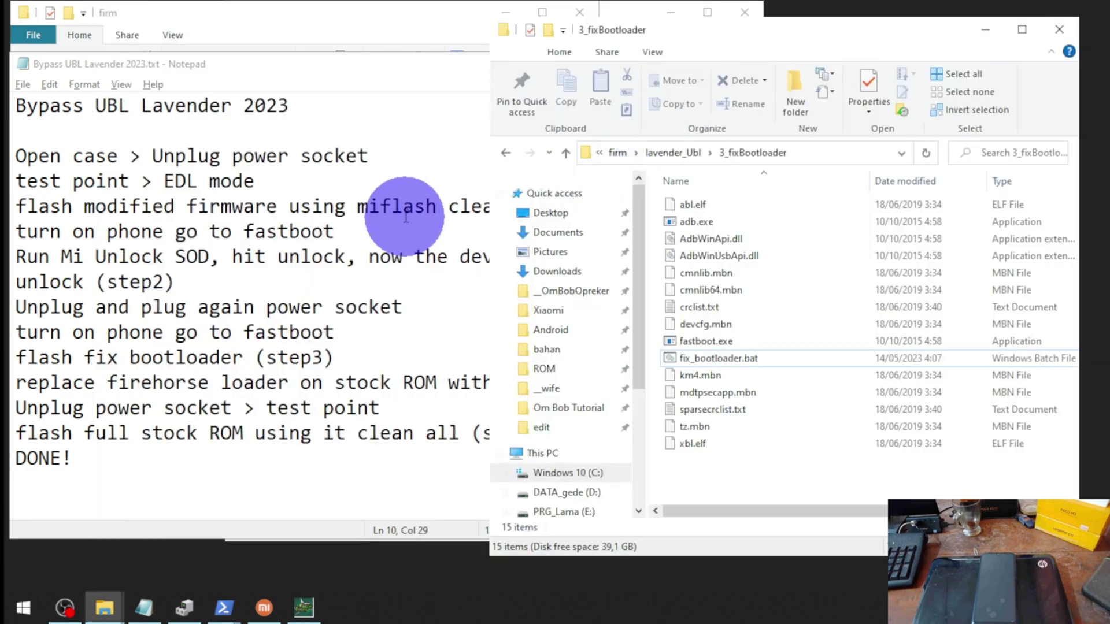
left_click(546, 278)
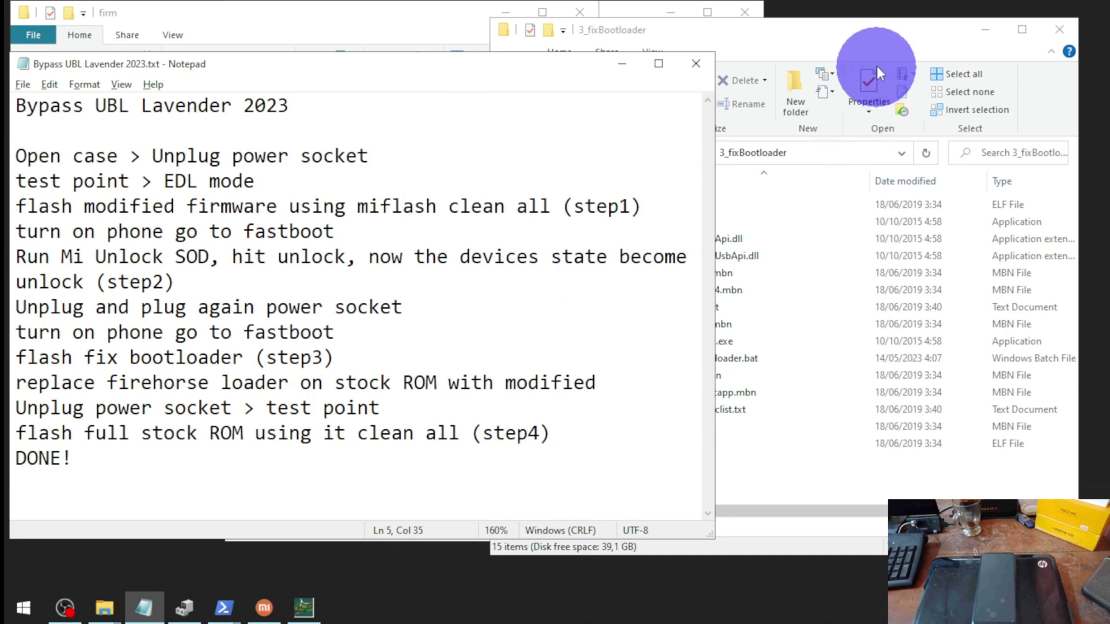
left_click(882, 38)
left_click(450, 242)
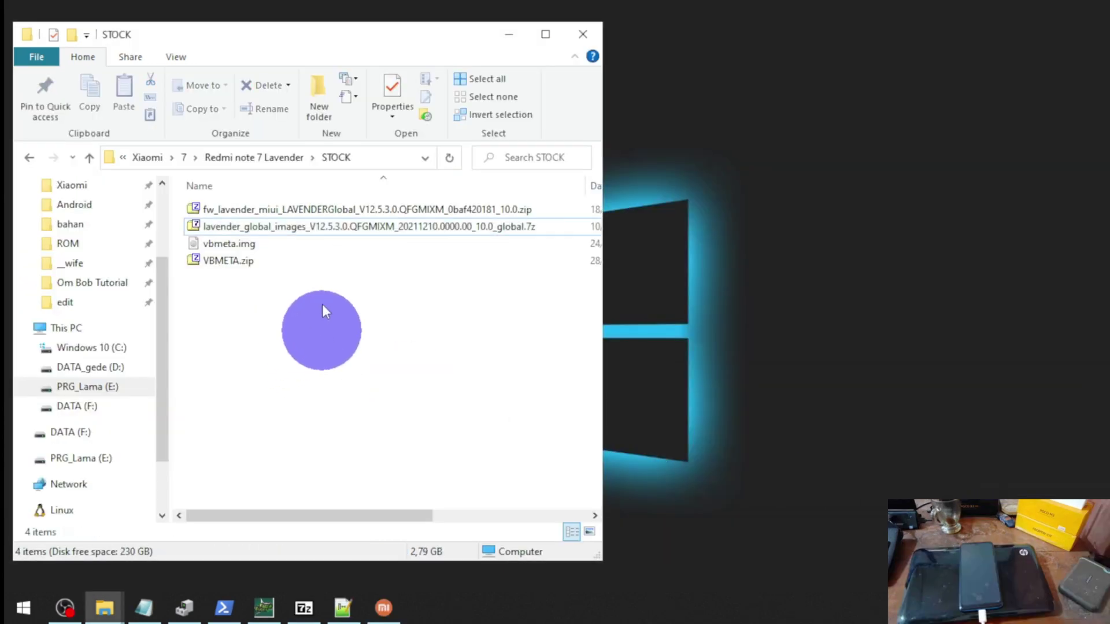
Step: Examine the stock ROM archive lavender_global_images_V12.5.3.0.QFGMIXM_20211210.0000.00_10.0_global.7z in the STOCK folder
left_click(345, 301)
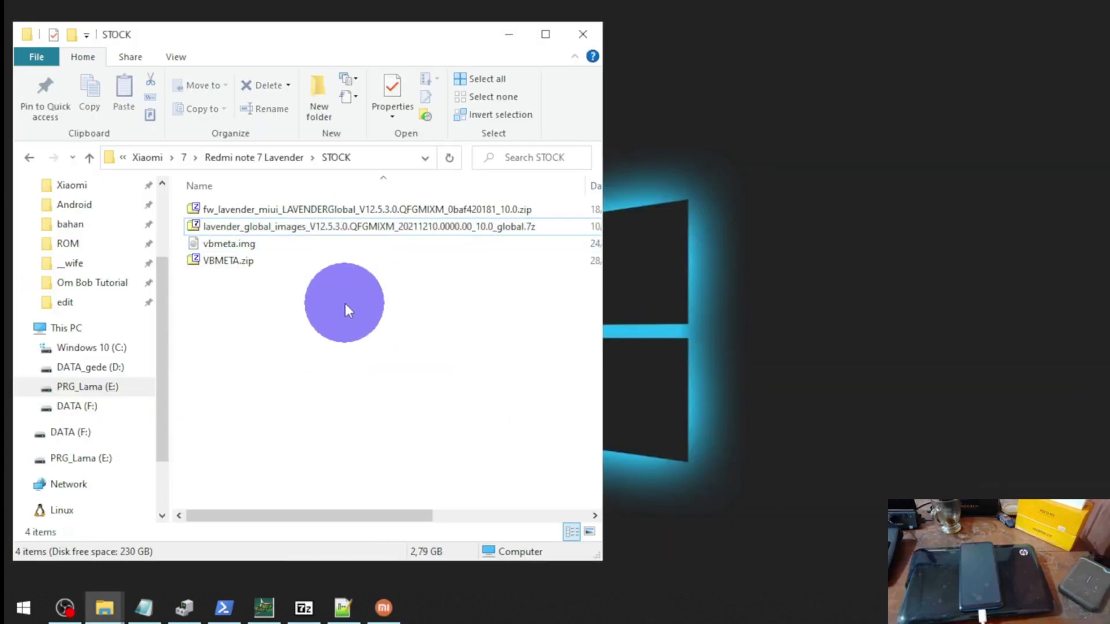
left_click(358, 230)
left_click(324, 286)
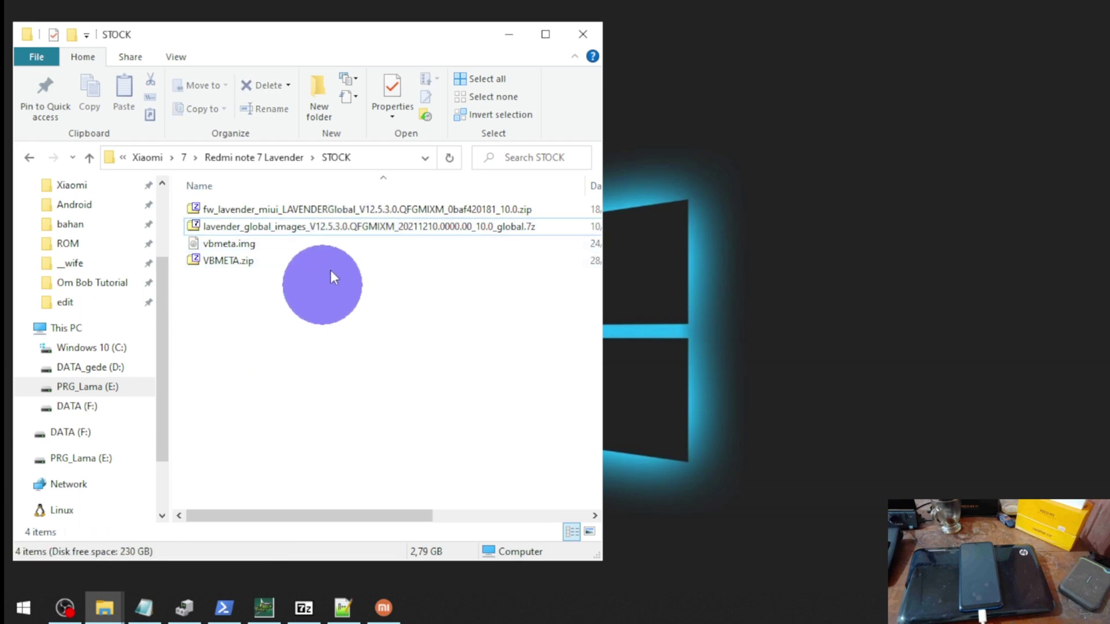
left_click(359, 242)
left_click(339, 327)
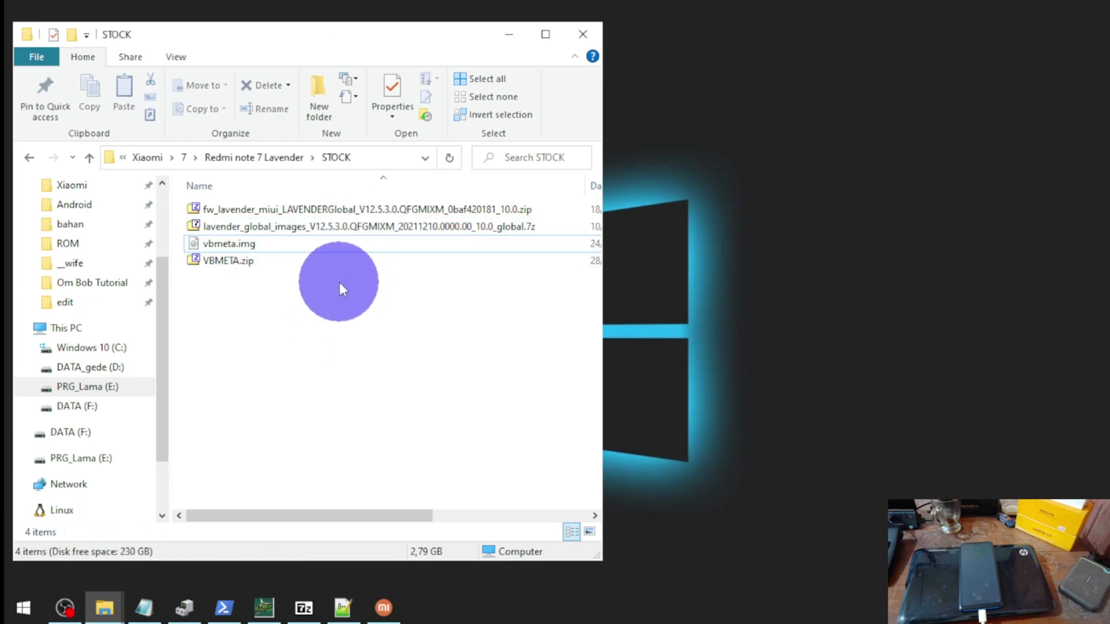
left_click(377, 226)
left_click(286, 319)
Step: Open the extracted lavender_global_images V12.5.3.0 folder inside firm, copy its path, and minimize the folder windows
left_click(104, 607)
left_click(198, 524)
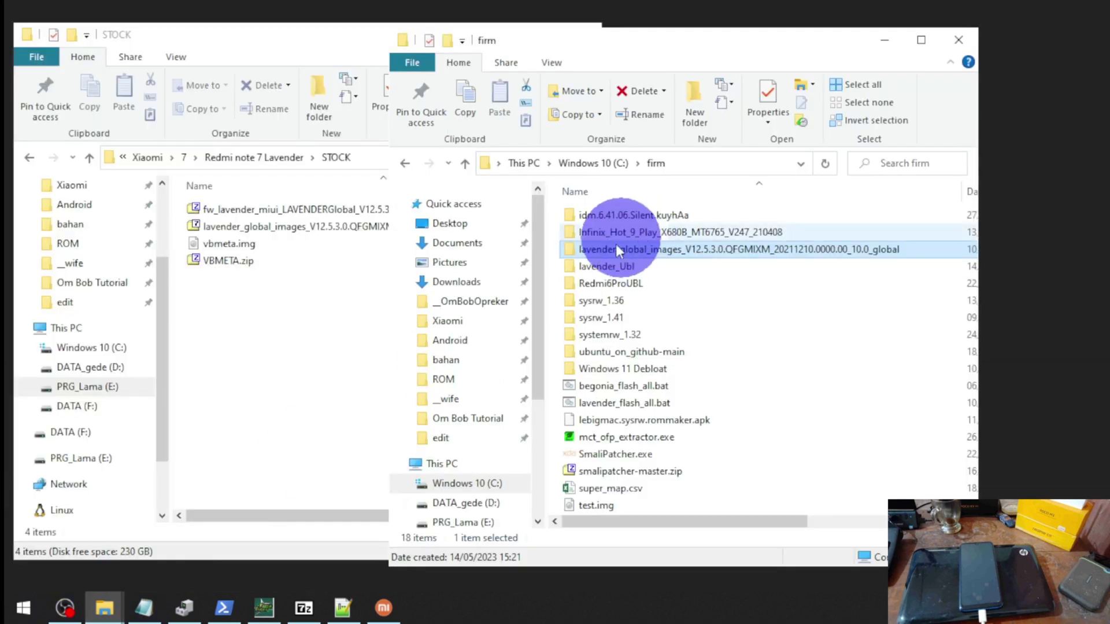
double_click(622, 252)
left_click_drag(724, 43, 643, 61)
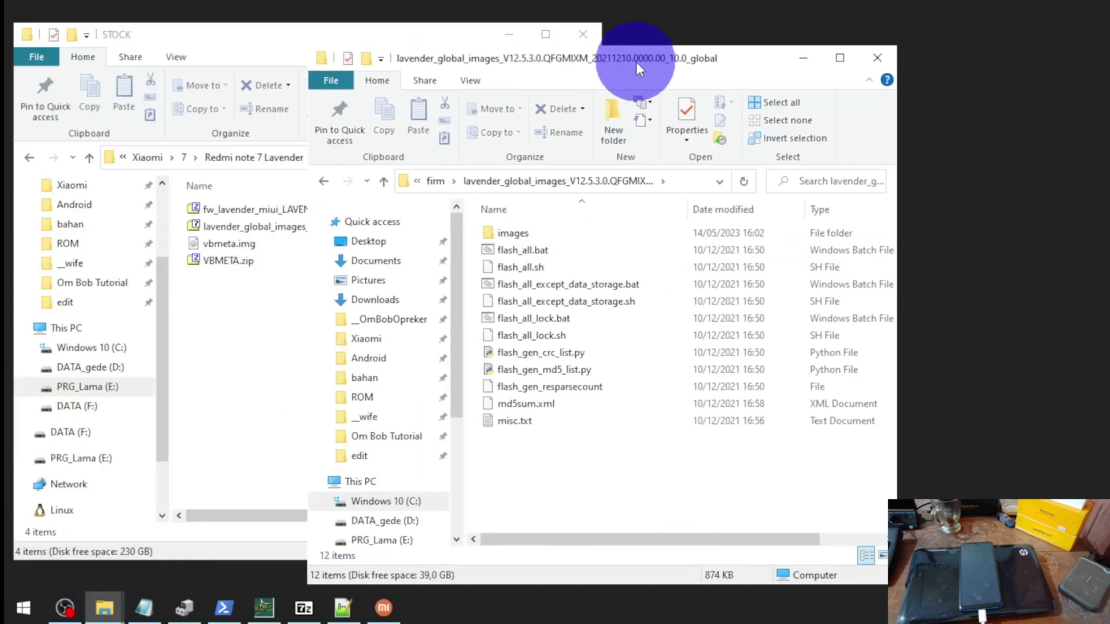
left_click(674, 182)
right_click(674, 182)
left_click(702, 237)
left_click(803, 58)
left_click(508, 34)
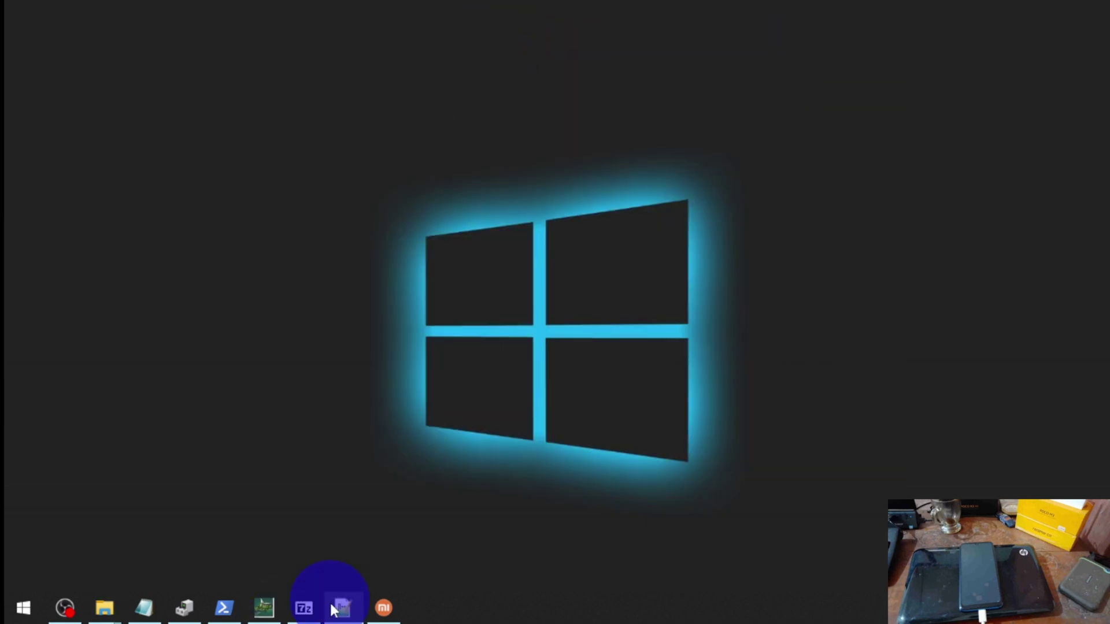
Step: Set MiFlash's firmware path to the copied stock ROM folder, choose clean all, and refresh the device list
left_click(384, 607)
left_click_drag(473, 94, 109, 94)
right_click(292, 96)
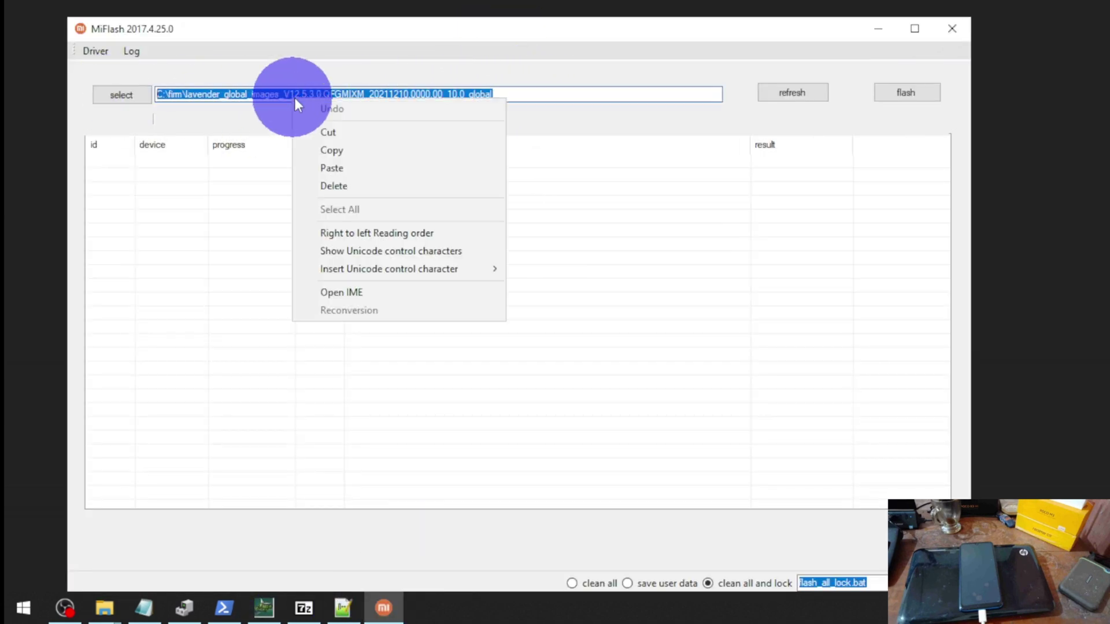
left_click(350, 166)
left_click(577, 583)
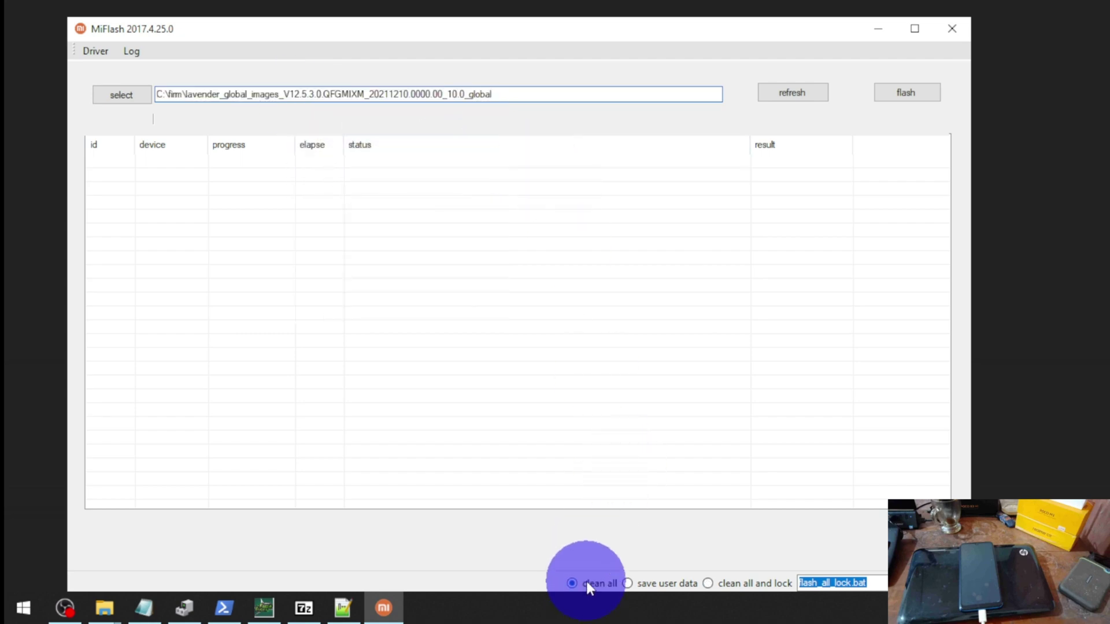
left_click(759, 96)
left_click_drag(743, 31, 706, 33)
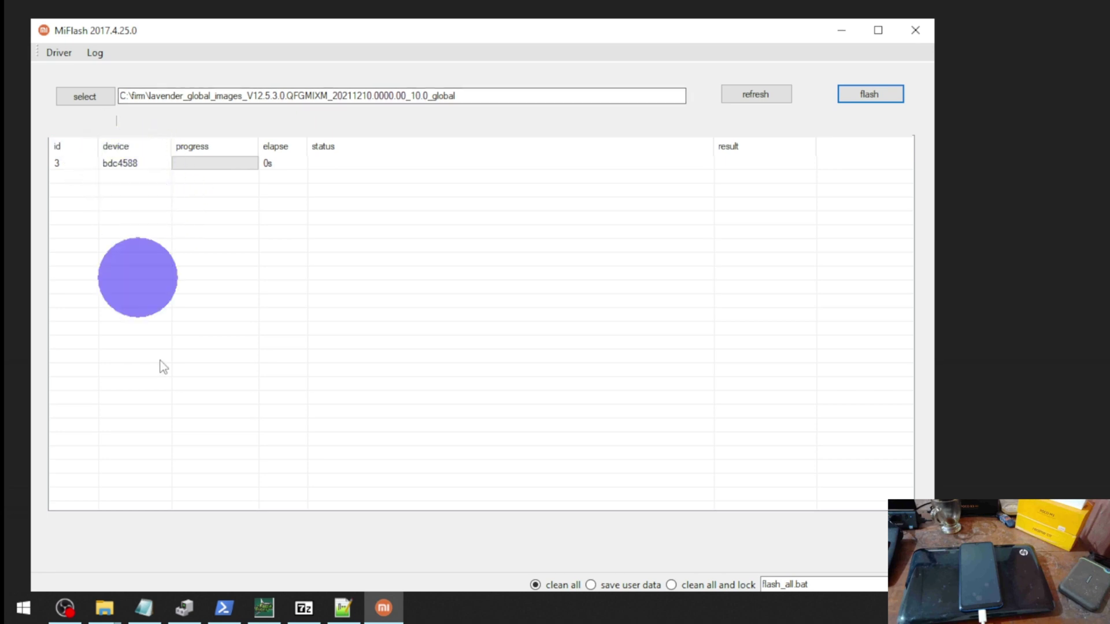
Step: Check the phone's connection by running fastboot devices in PowerShell, and minimize the console
left_click(222, 609)
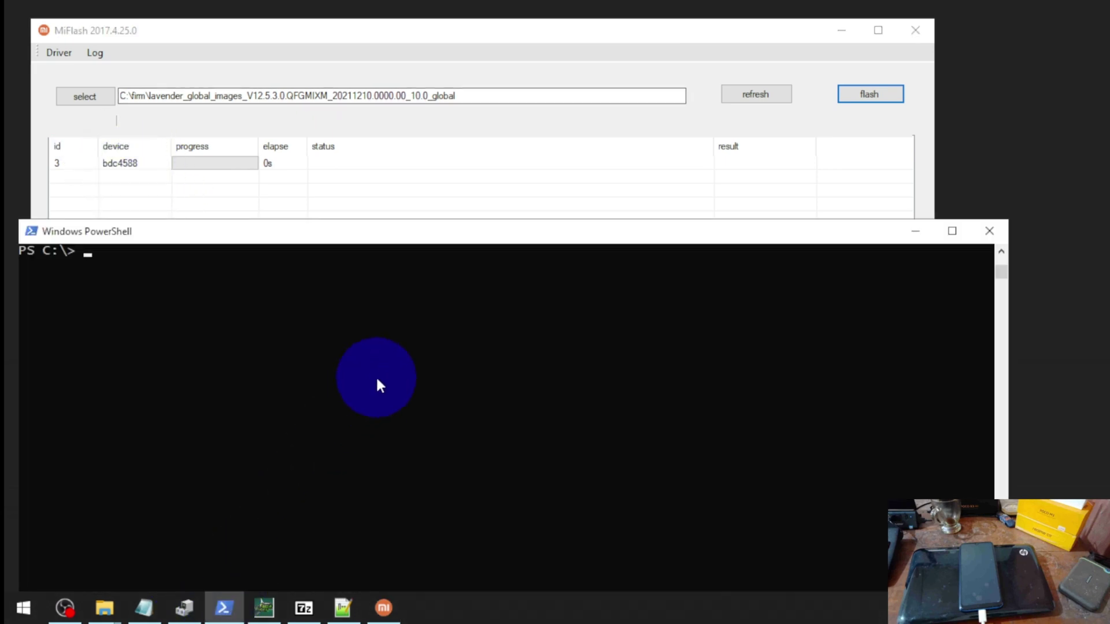
key("Up")
key("Return")
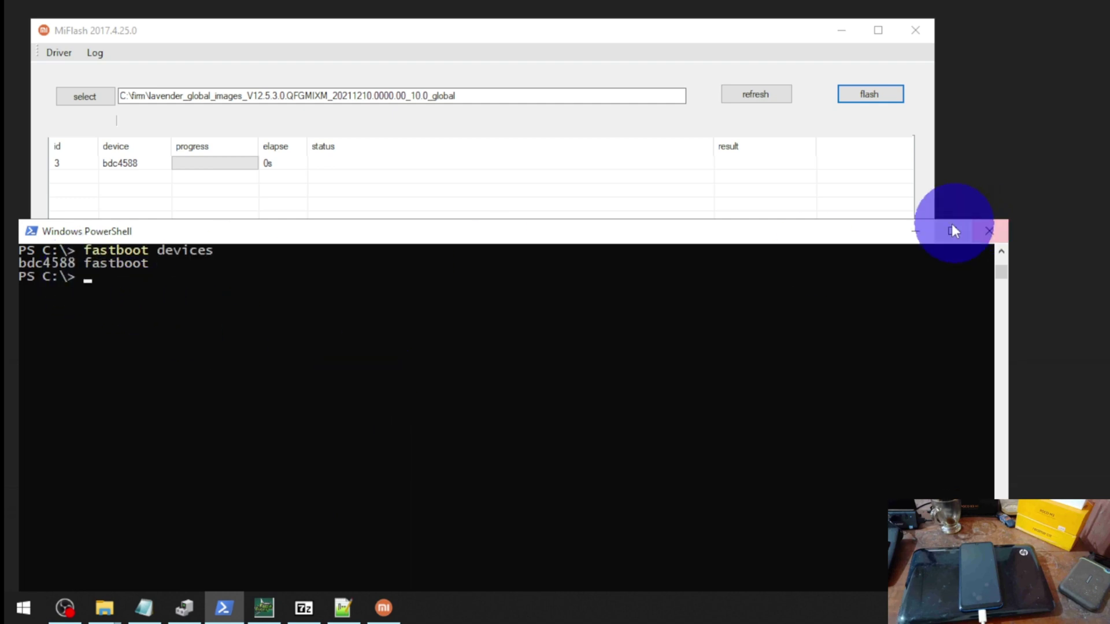
left_click(916, 231)
Step: Flash the stock ROM to the phone with MiFlash and narrow the status column to bring the result column into view
left_click_drag(758, 35, 787, 33)
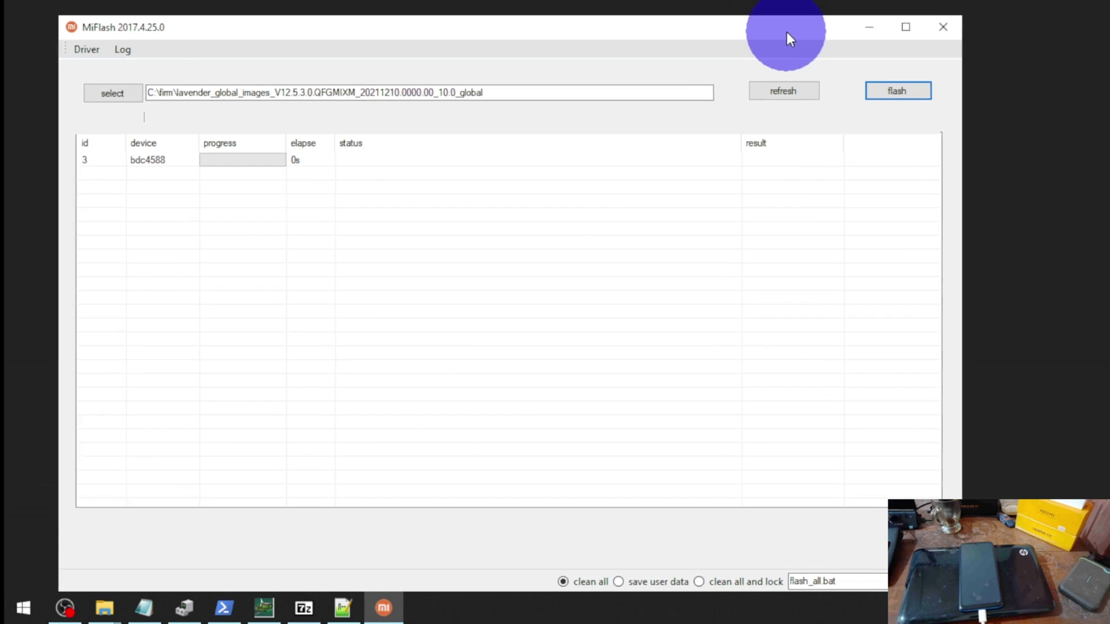
left_click(885, 89)
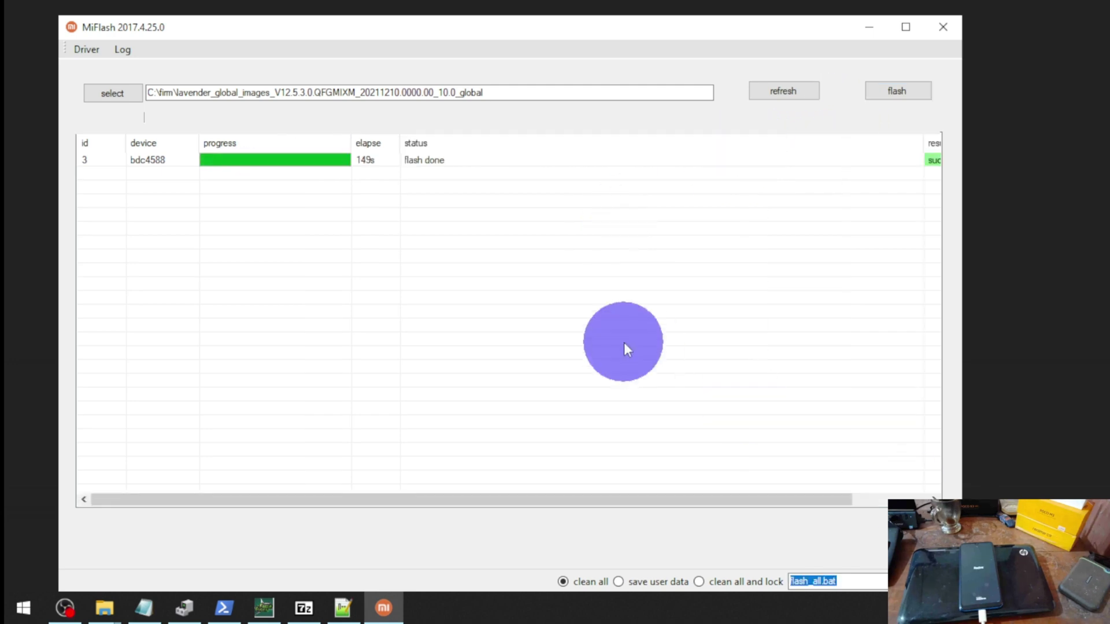
left_click_drag(923, 143, 512, 160)
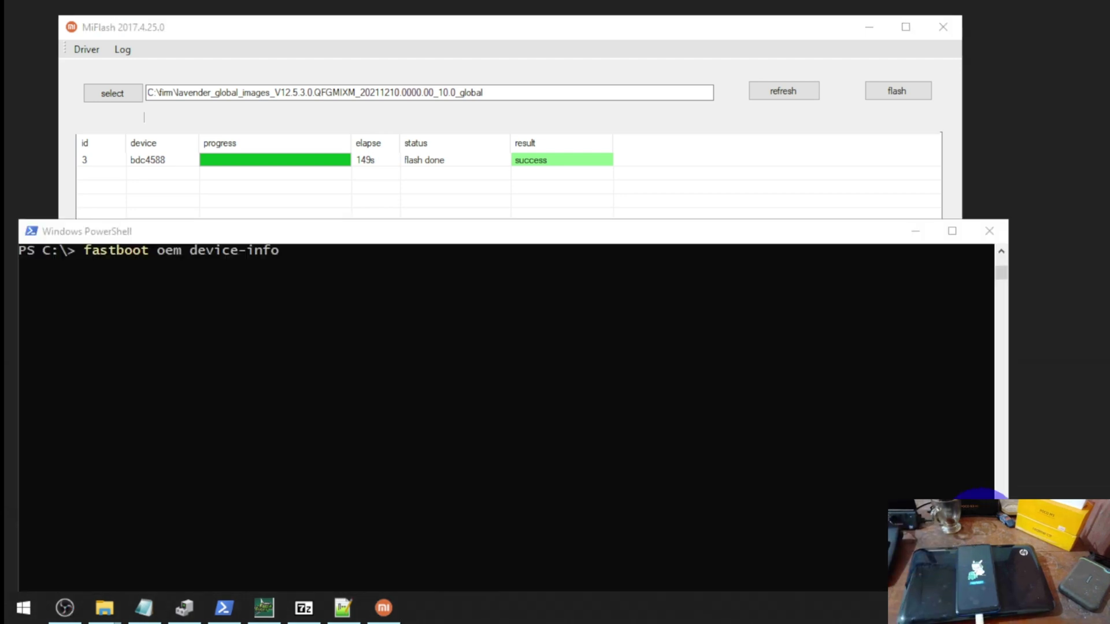
Step: Run fastboot devices and fastboot oem device-info in PowerShell to check the phone's connection and bootloader unlock state
left_click(843, 457)
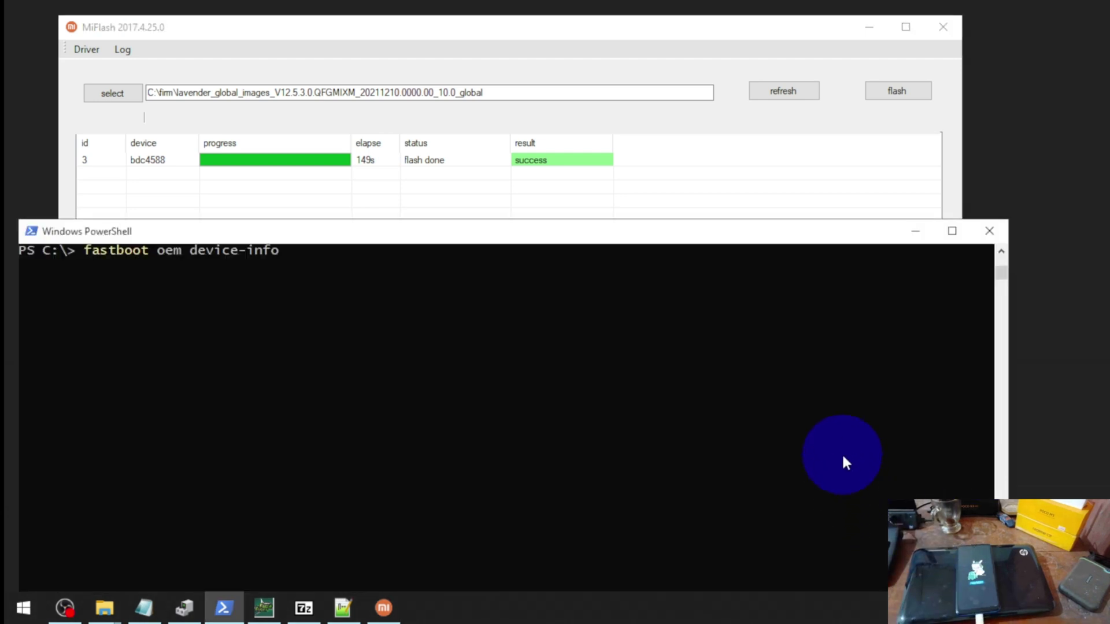
key("Up")
key("Up")
key("Up")
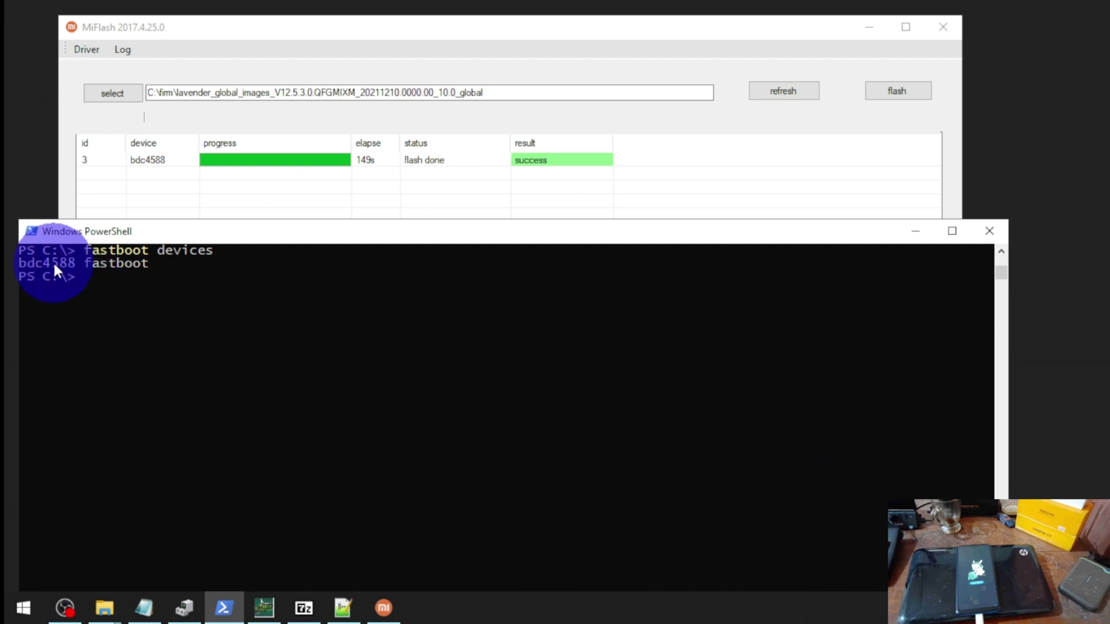
key("Up")
key("Up")
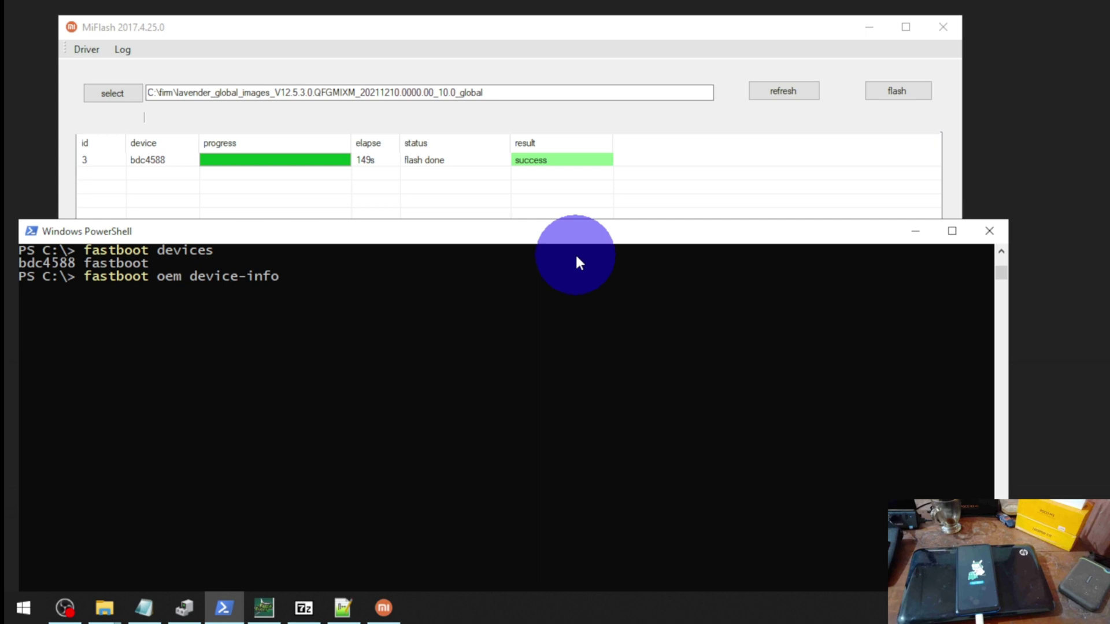
key("Return")
left_click_drag(124, 302, 294, 315)
left_click(372, 316)
Step: Minimize MiFlash and move the PowerShell window higher on the desktop
left_click(840, 70)
left_click(869, 27)
left_click_drag(650, 238, 783, 81)
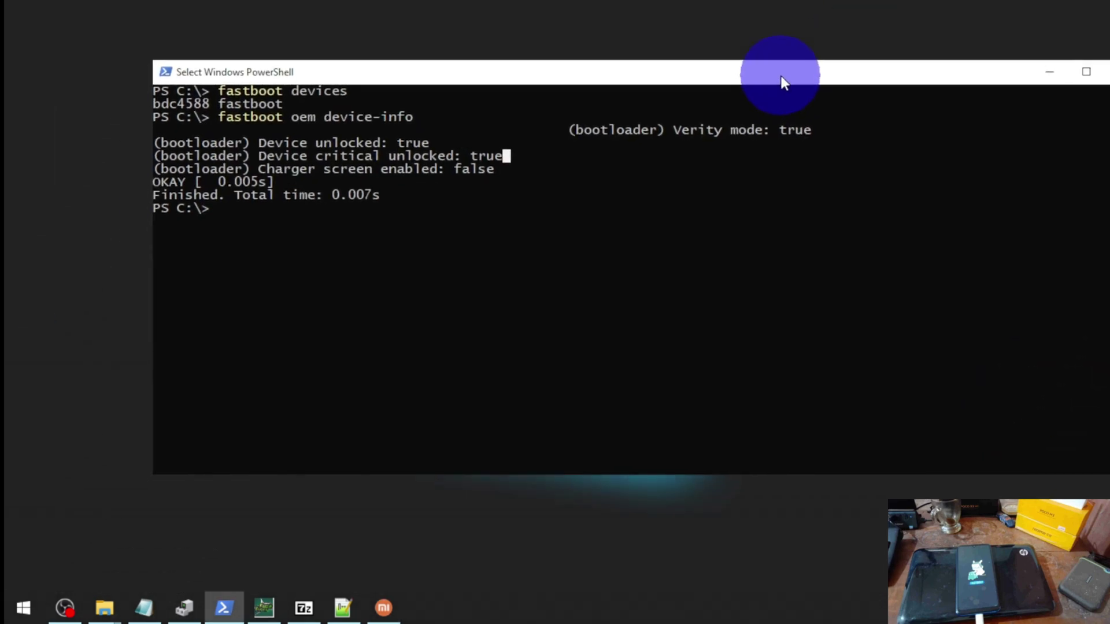
Step: Bring up the extracted stock ROM folder window and browse from it to the PRG_Lama (E:) drive
mouse_move(105, 608)
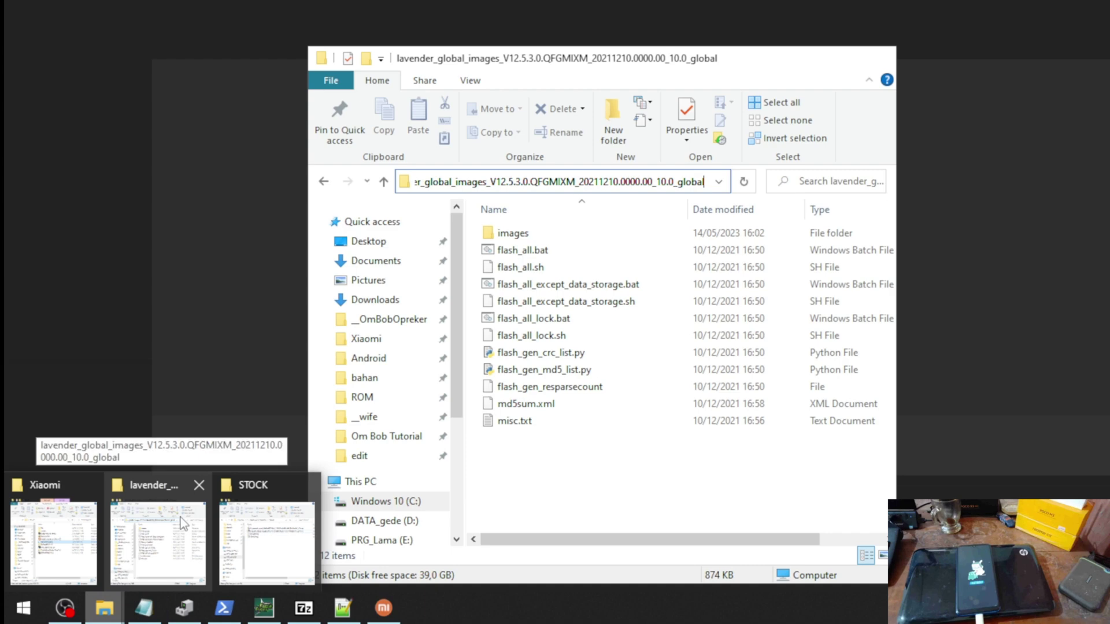
left_click(184, 523)
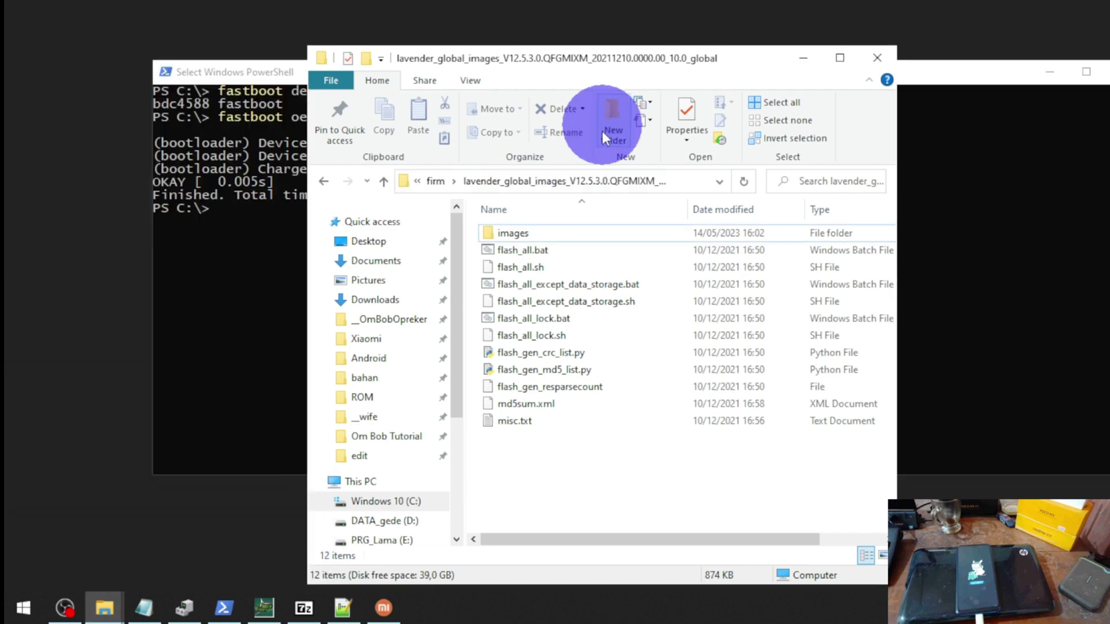
left_click_drag(620, 54, 396, 41)
scroll(200, 434, "down", 1)
left_click(173, 457)
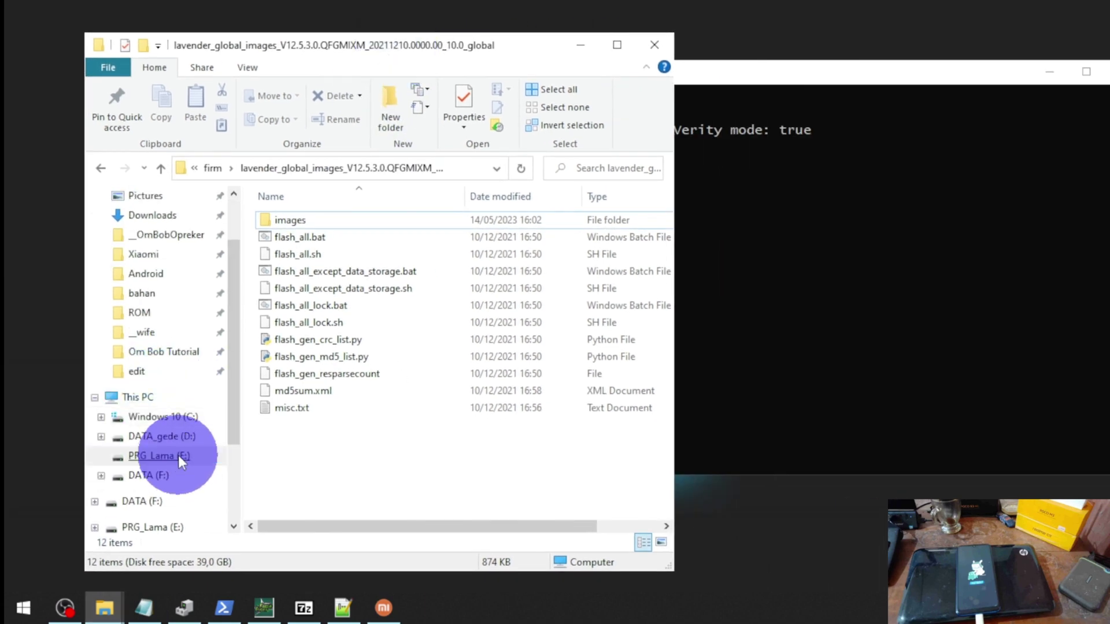
Step: Open the Redmi note 7 Lavender folder located under Android, Xiaomi, 7 on the E: drive
double_click(320, 409)
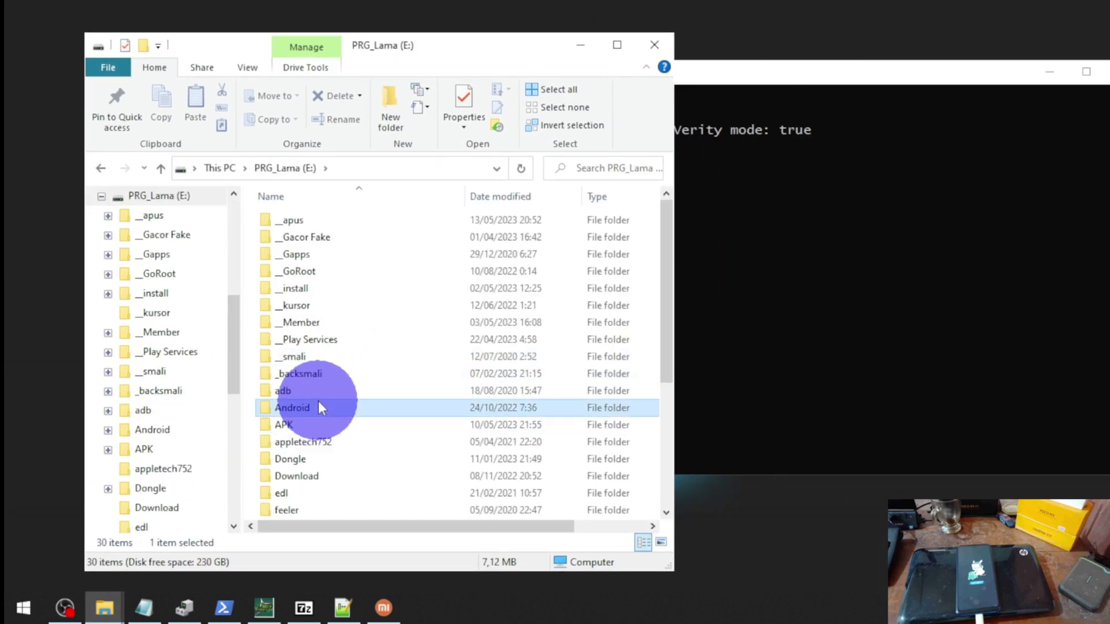
left_click(405, 370)
key("x")
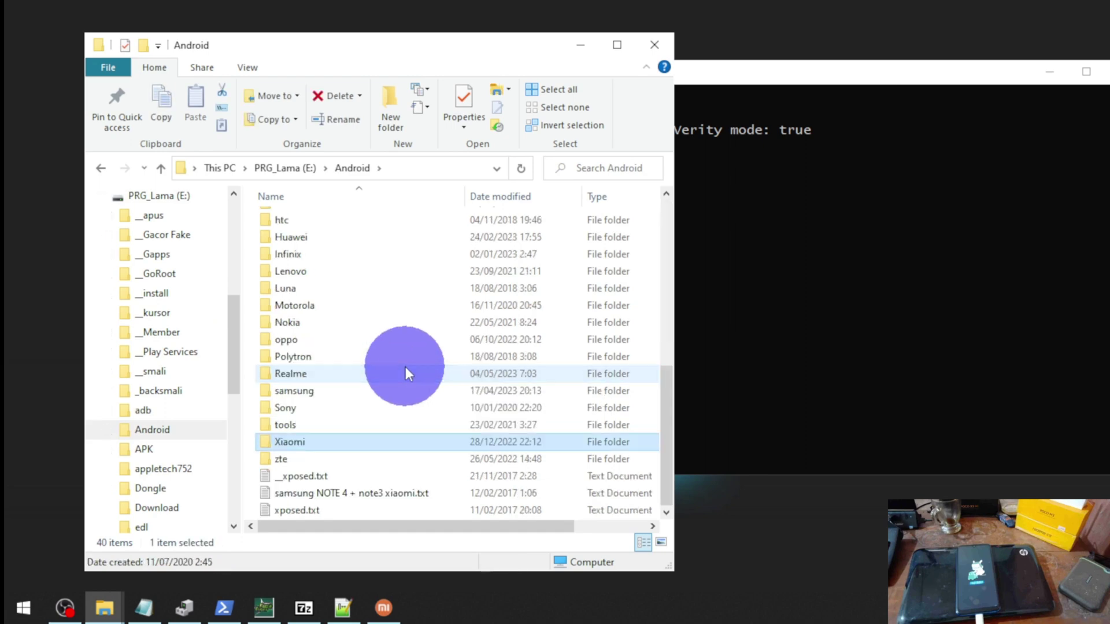
key("Return")
key("Down")
key("Down")
key("Down")
key("Down")
key("Down")
key("Down")
key("Down")
key("Down")
key("7")
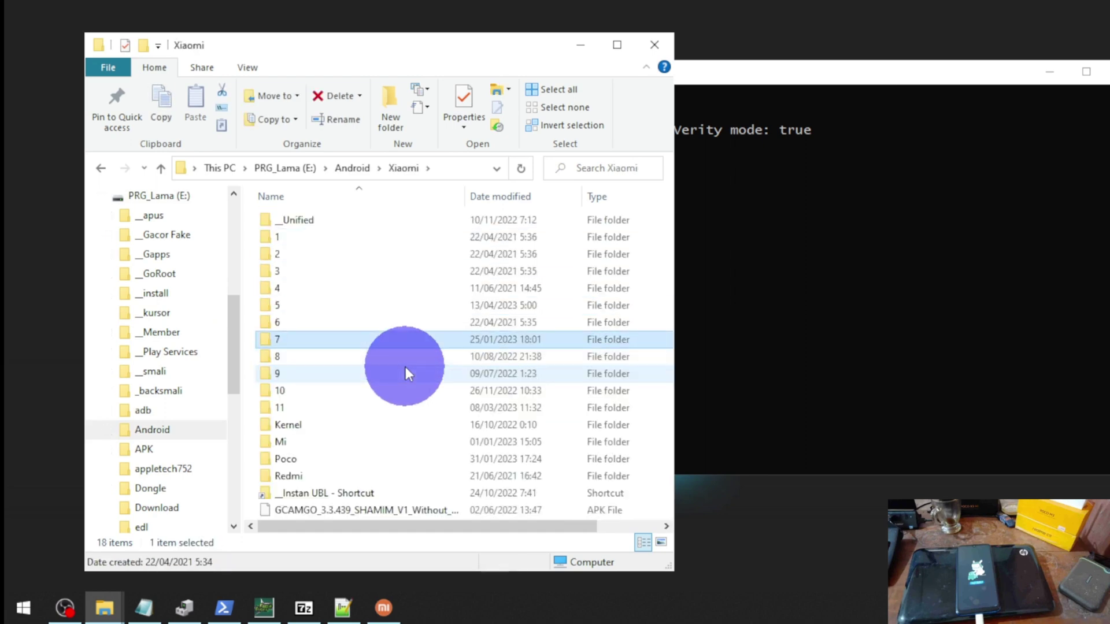
key("Return")
left_click(444, 276)
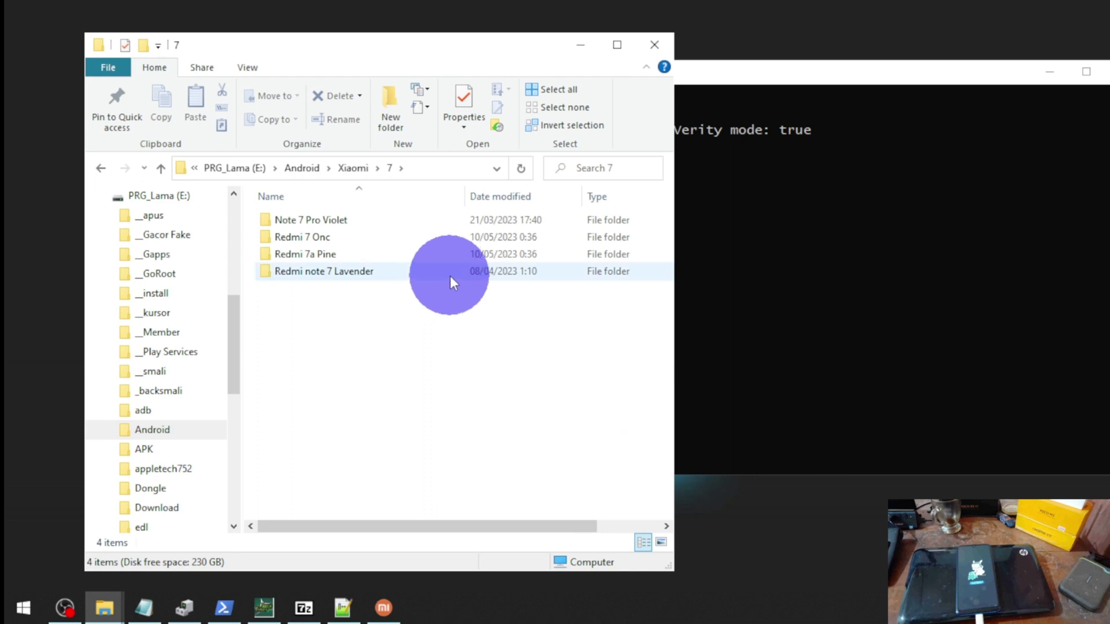
key("Return")
left_click_drag(510, 65, 453, 66)
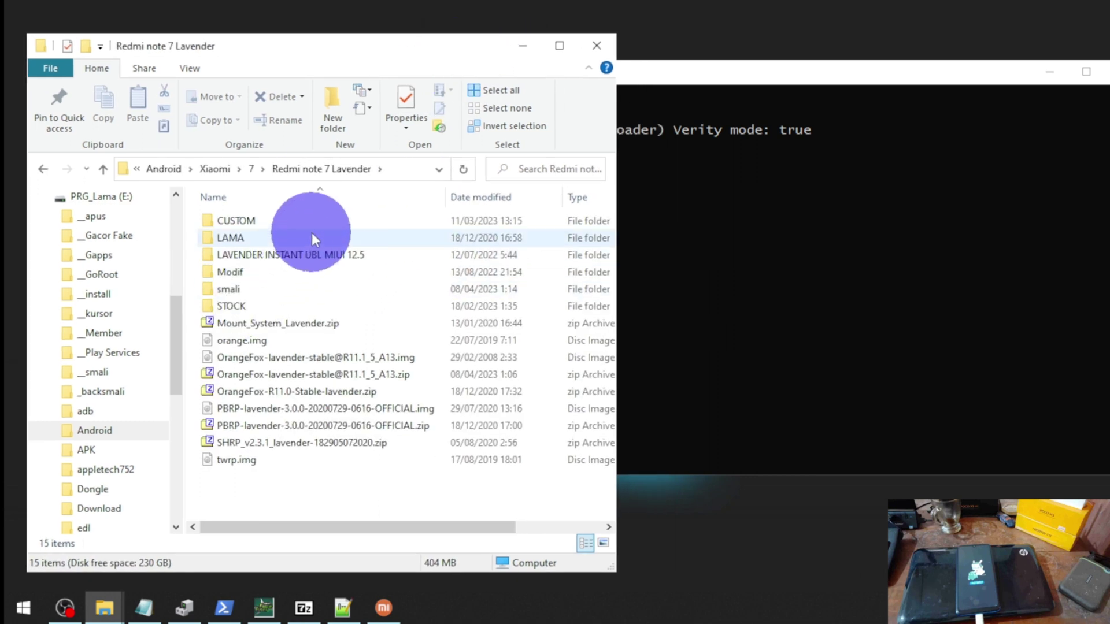
left_click(291, 373)
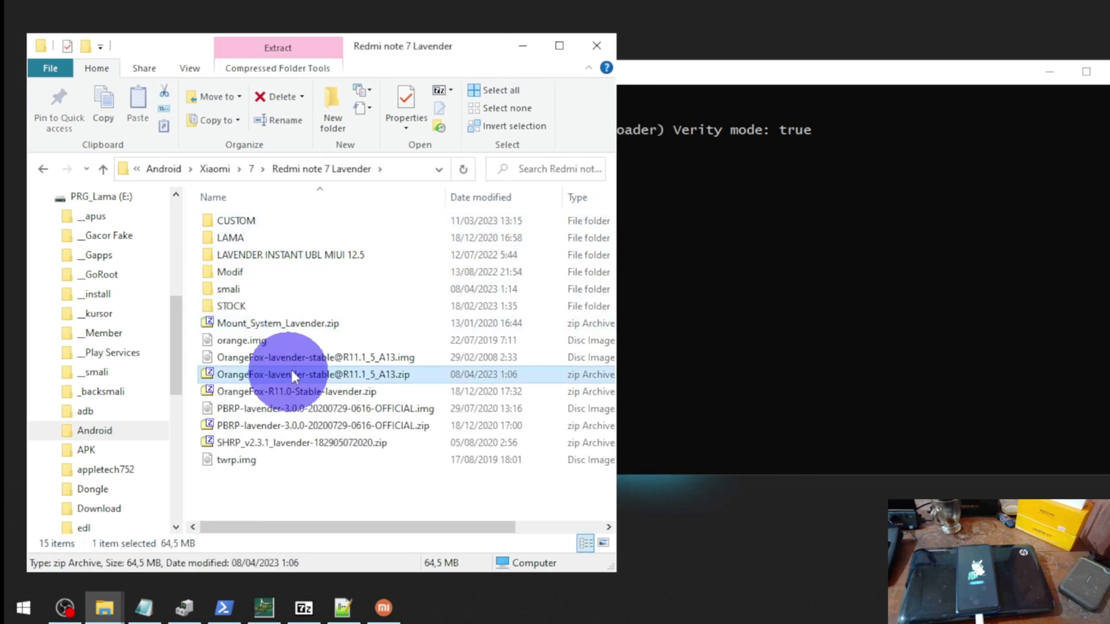
left_click(389, 352)
left_click(812, 310)
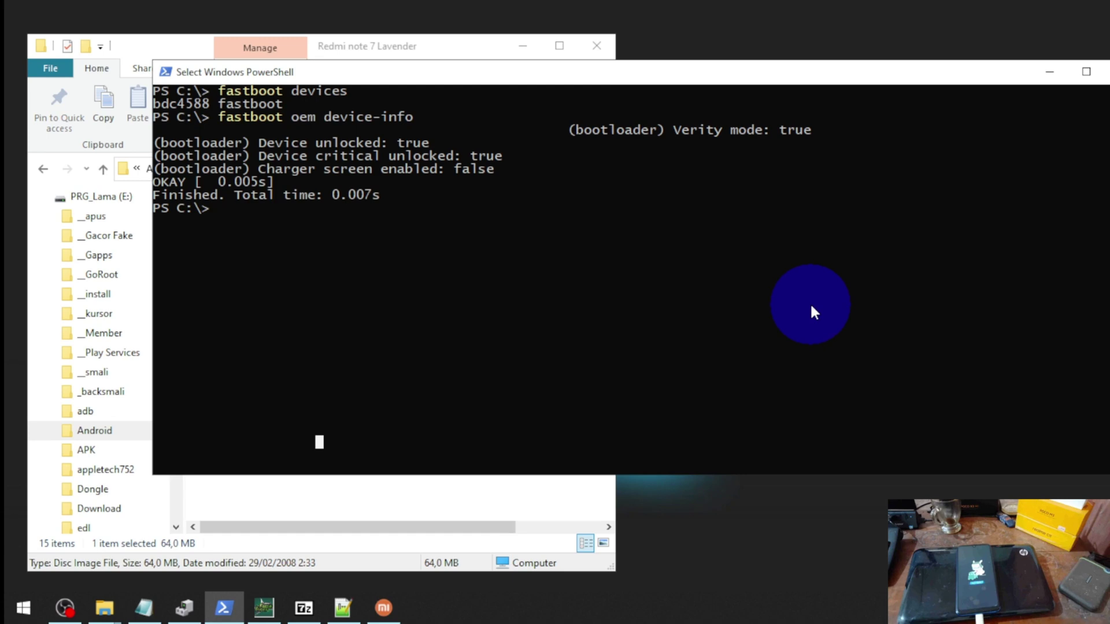
type("fas")
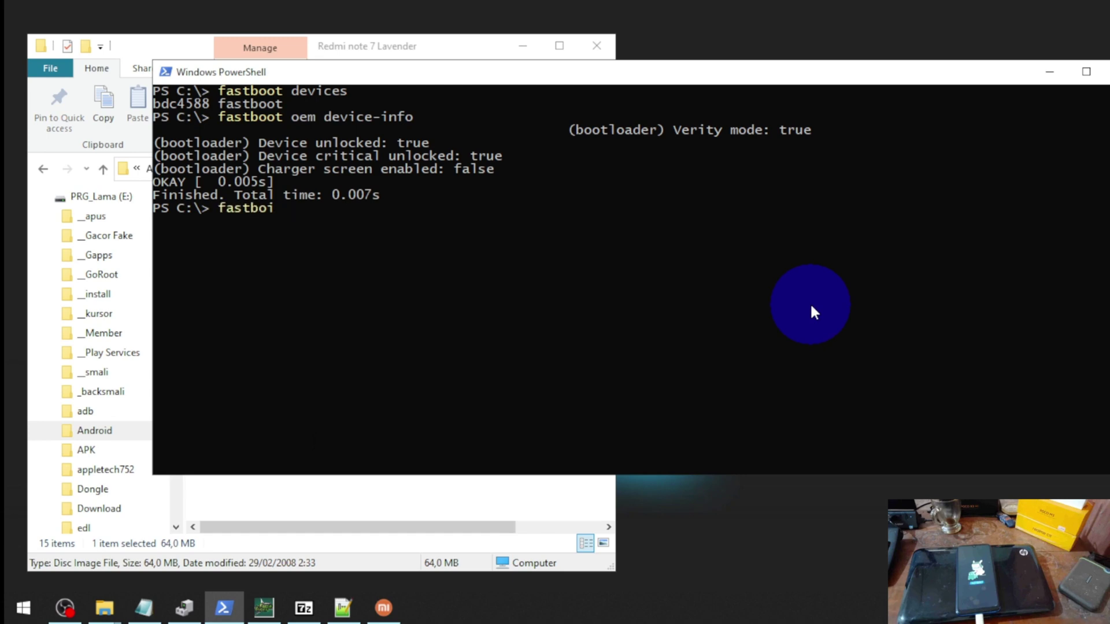
type("tboot flash recovery")
key("alt+Tab")
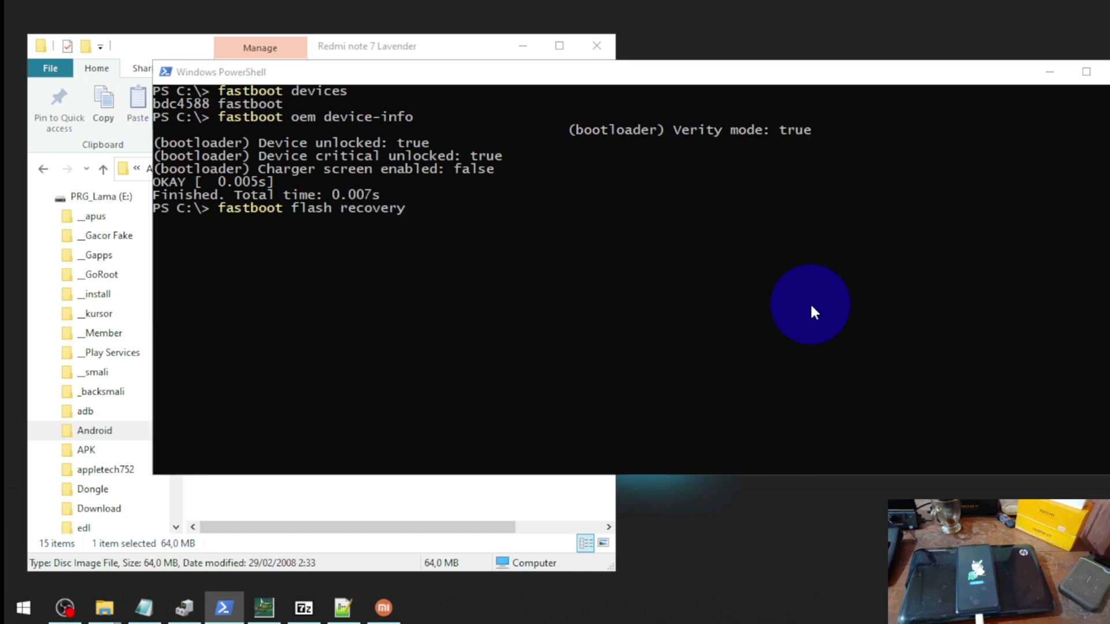
left_click_drag(387, 359, 908, 272)
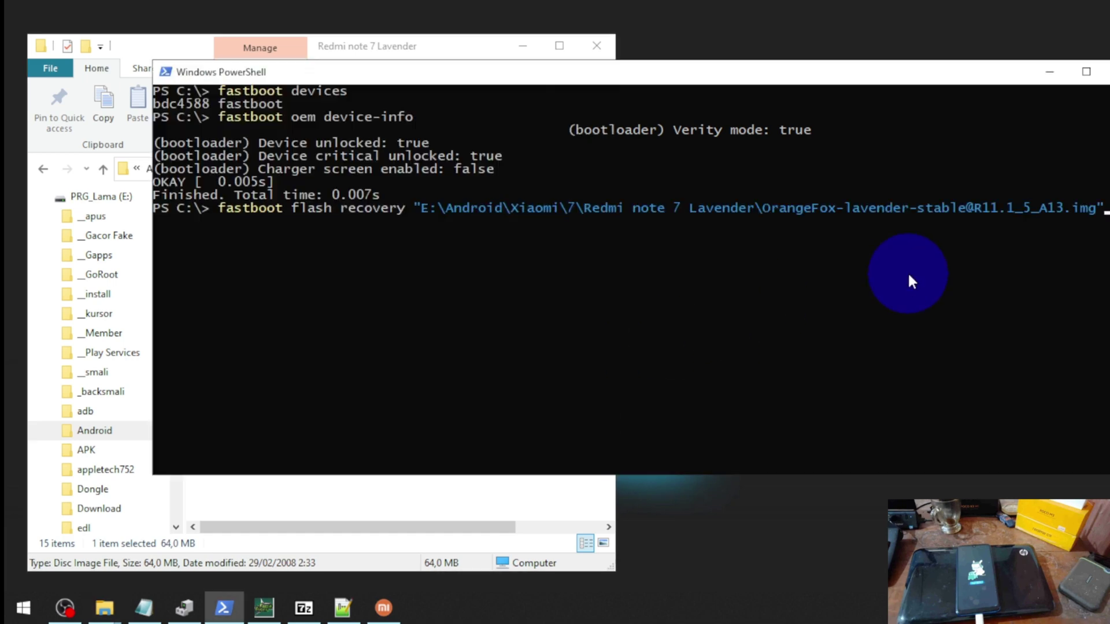
key("Return")
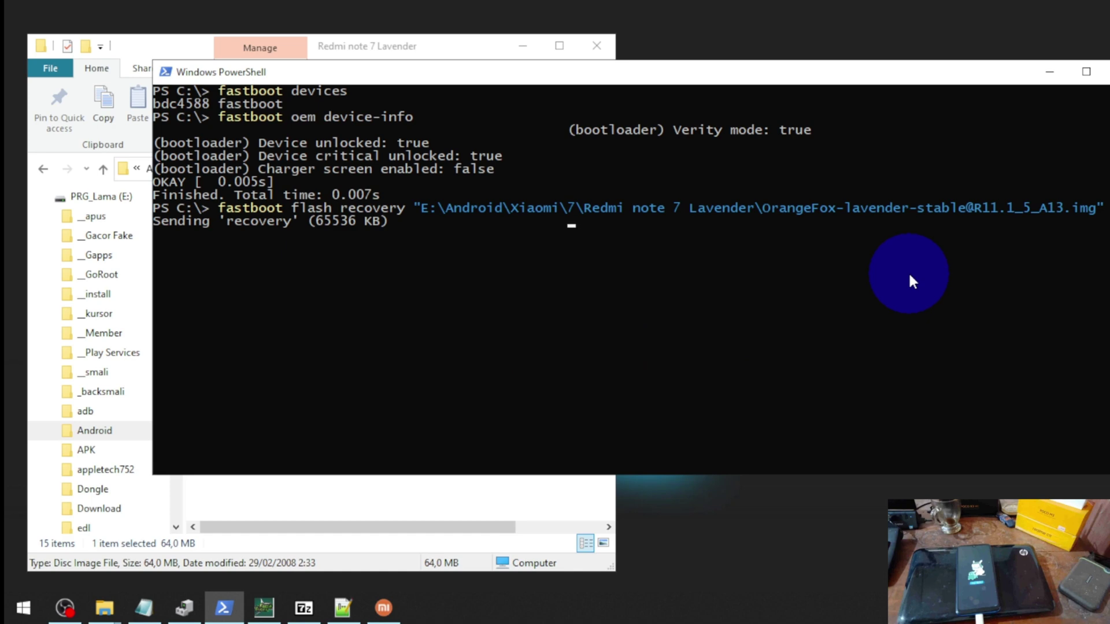
Step: Restart the phone from PowerShell by running the fastboot reboot command
left_click(434, 48)
left_click(776, 344)
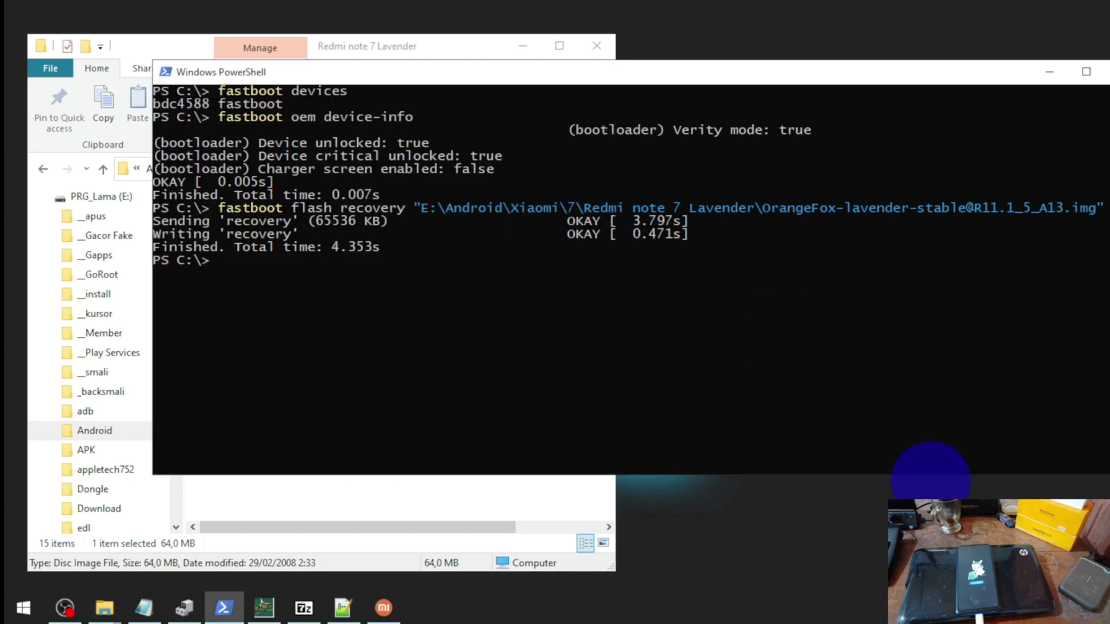
left_click(873, 353)
type("fastboot reboot")
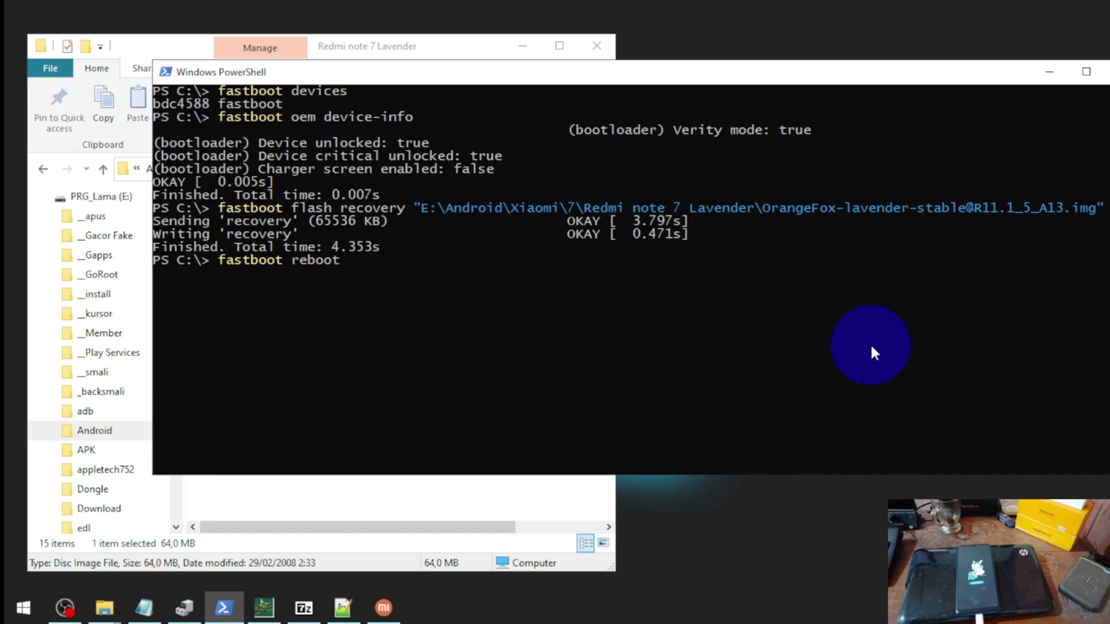
key("Return")
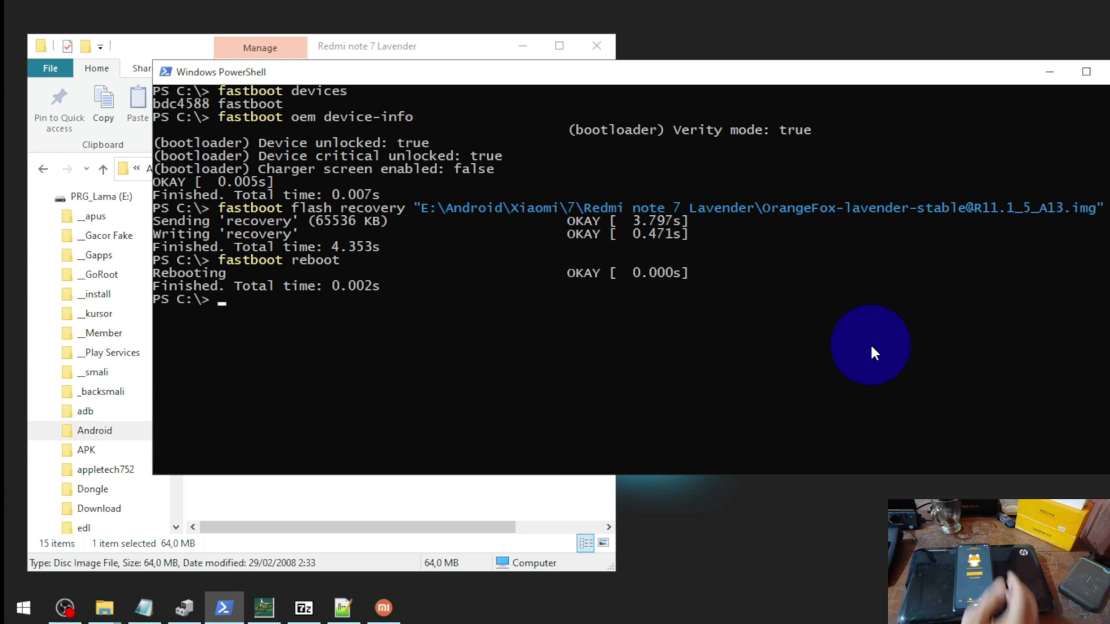
right_click(1006, 608)
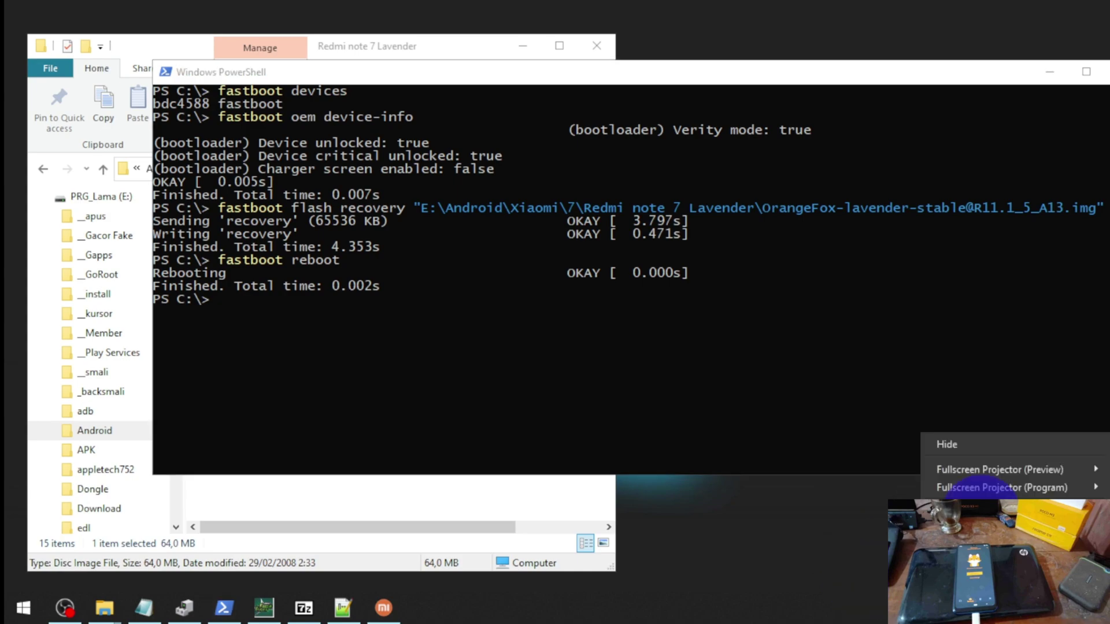